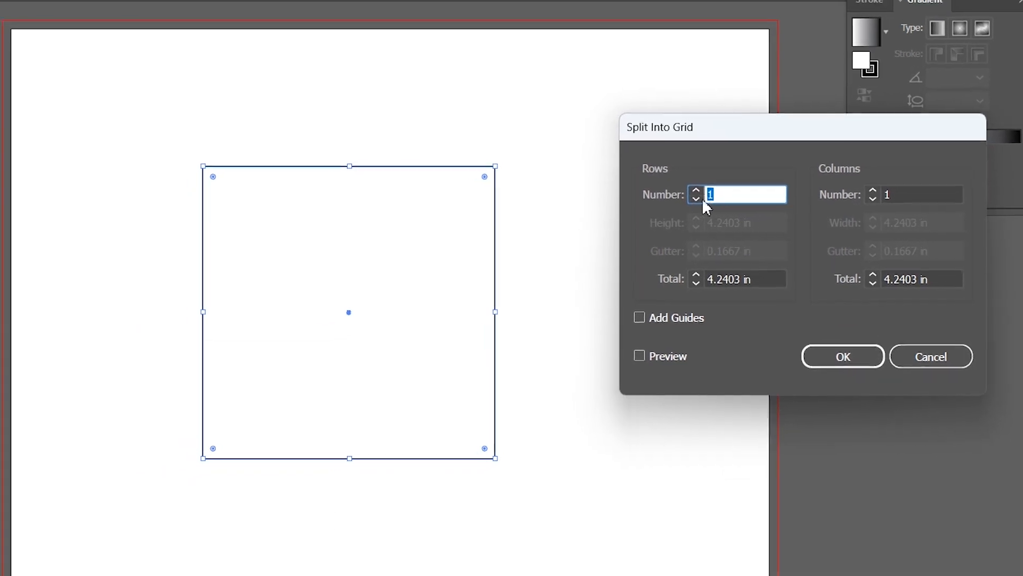
- Split the selected square into a grid of 2 rows and 2 columns with 0.25 in gutters, previewing the result
click(632, 361)
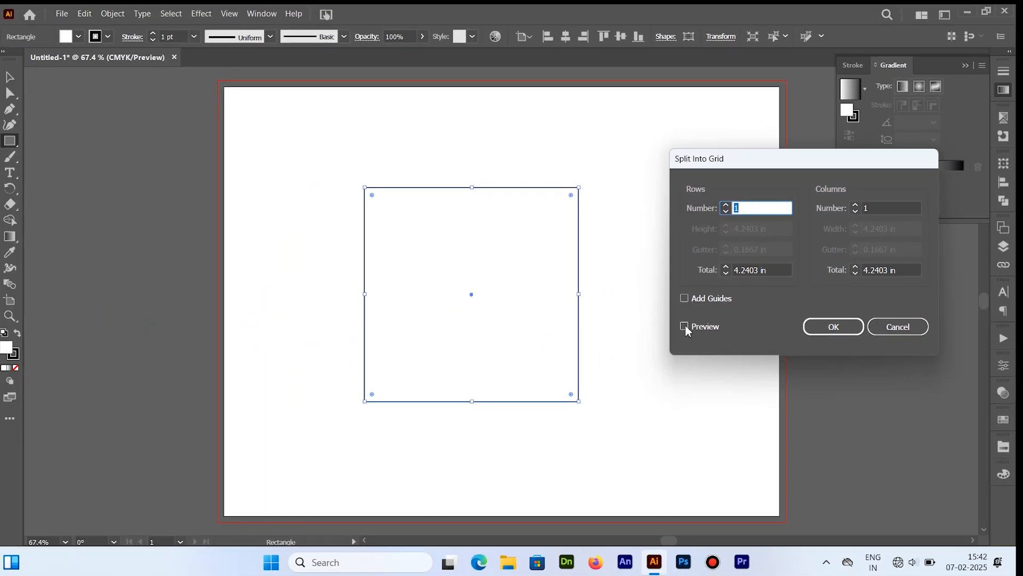
click(726, 205)
click(855, 204)
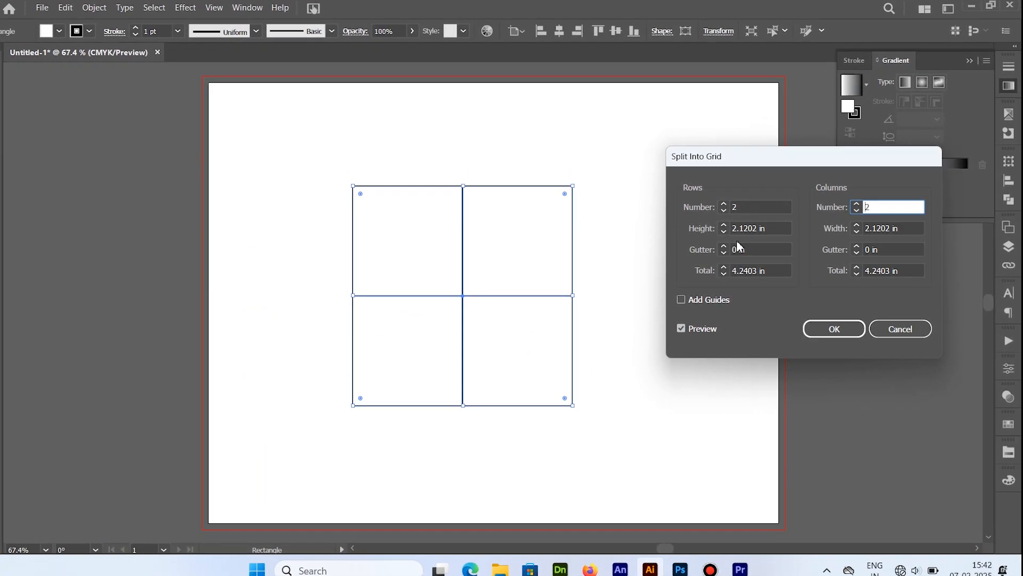
click(725, 246)
click(724, 246)
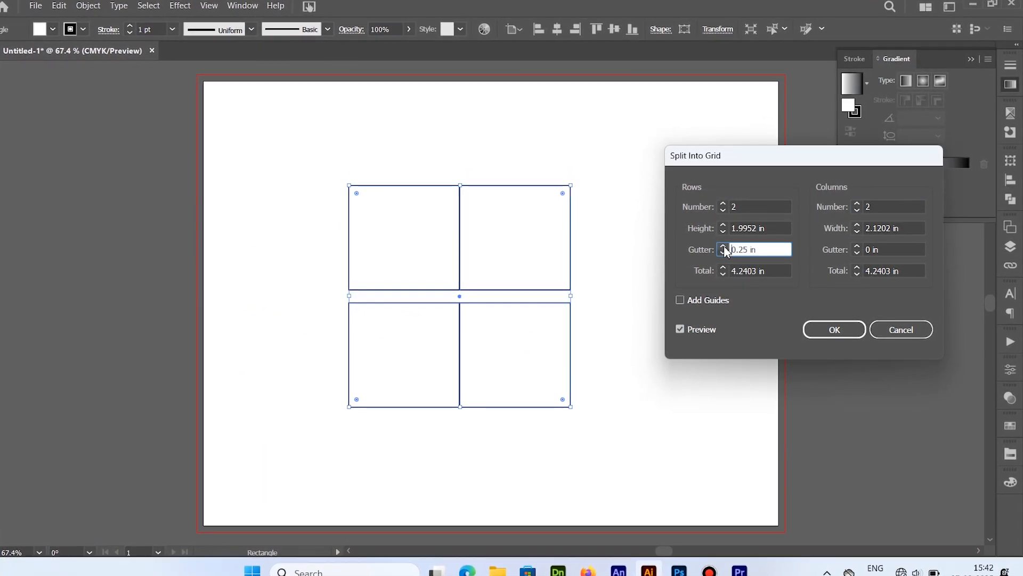
click(855, 247)
click(856, 247)
click(835, 330)
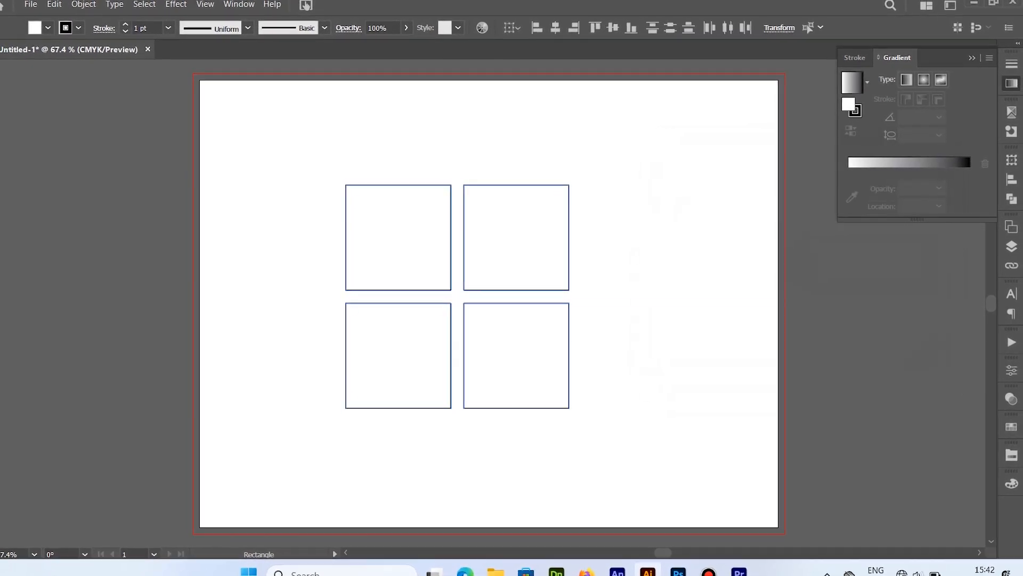
- Round the outer corners of the two left-hand squares to the maximum radius, making them quarter circles
key(a)
click(365, 211)
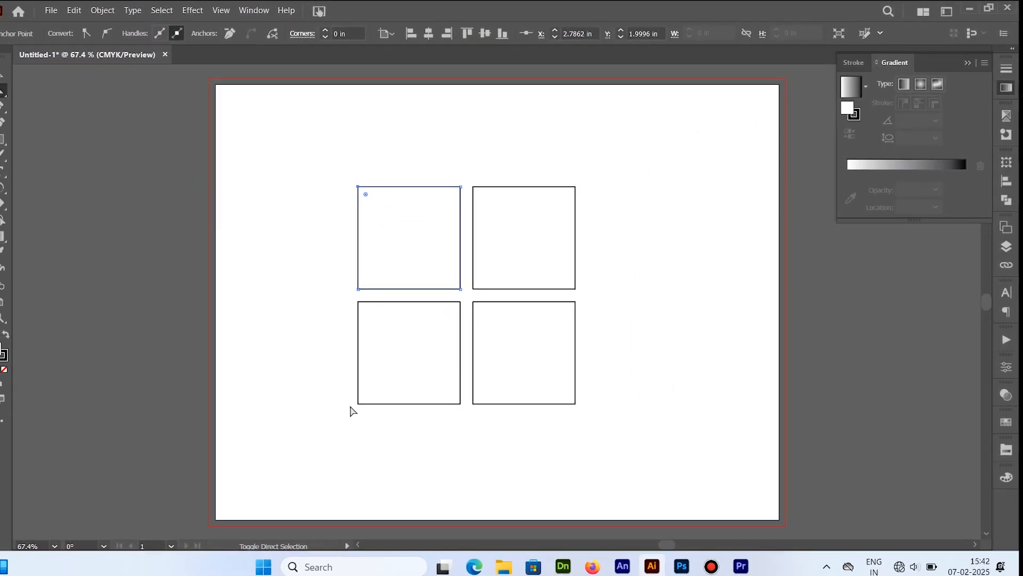
shift+click(355, 404)
drag(363, 397, 688, 343)
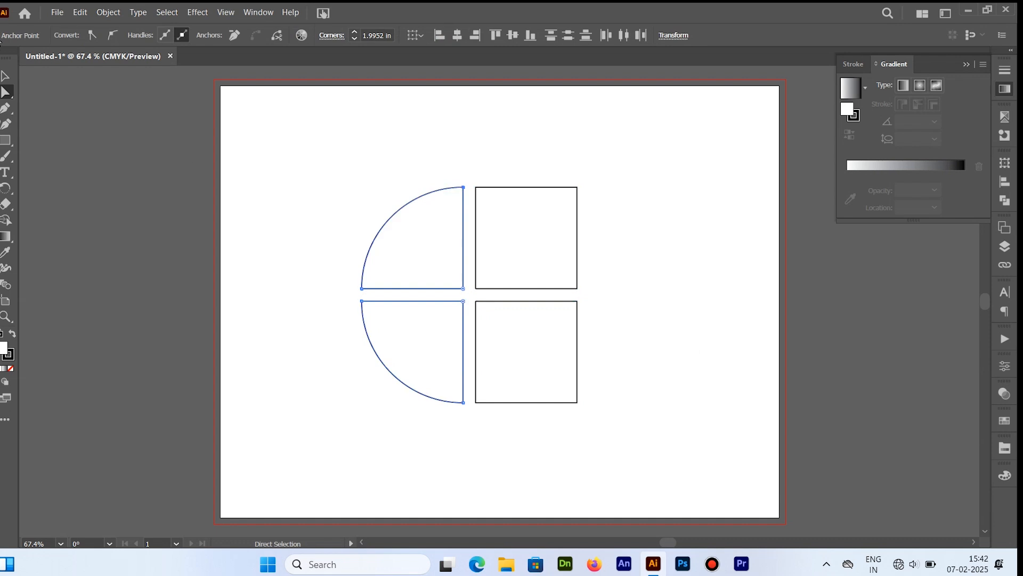
- Select the upper-right square and set its Y position to 4.125 in
click(520, 187)
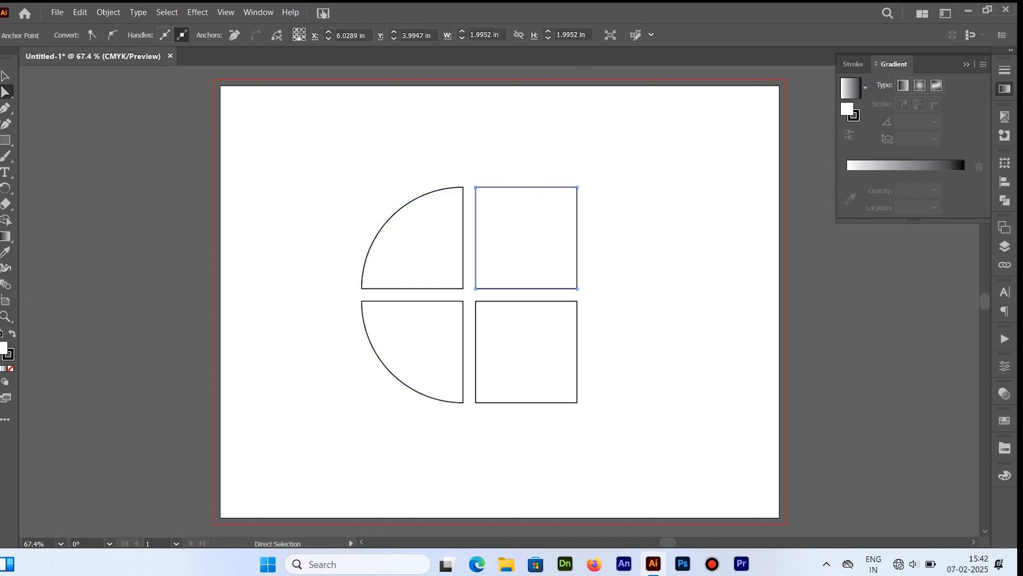
key(v)
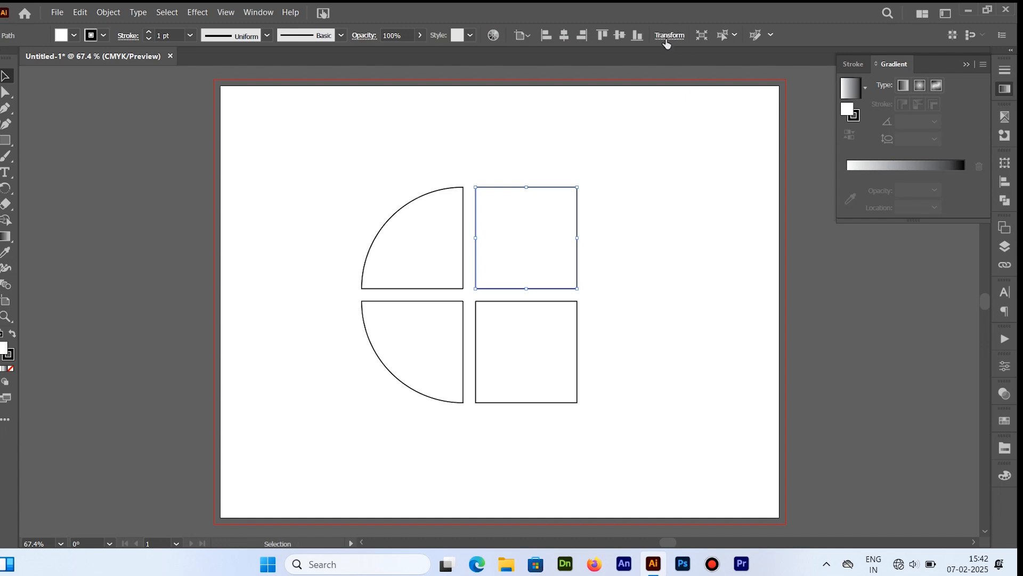
click(667, 40)
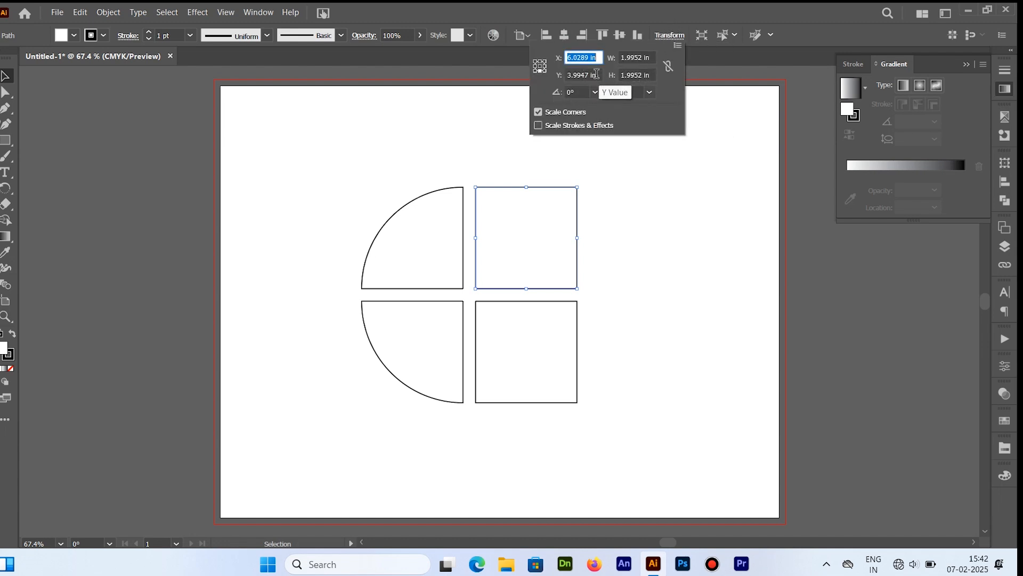
click(596, 74)
key(Down)
key(Down)
key(Down)
key(Up)
key(Up)
key(Up)
key(Up)
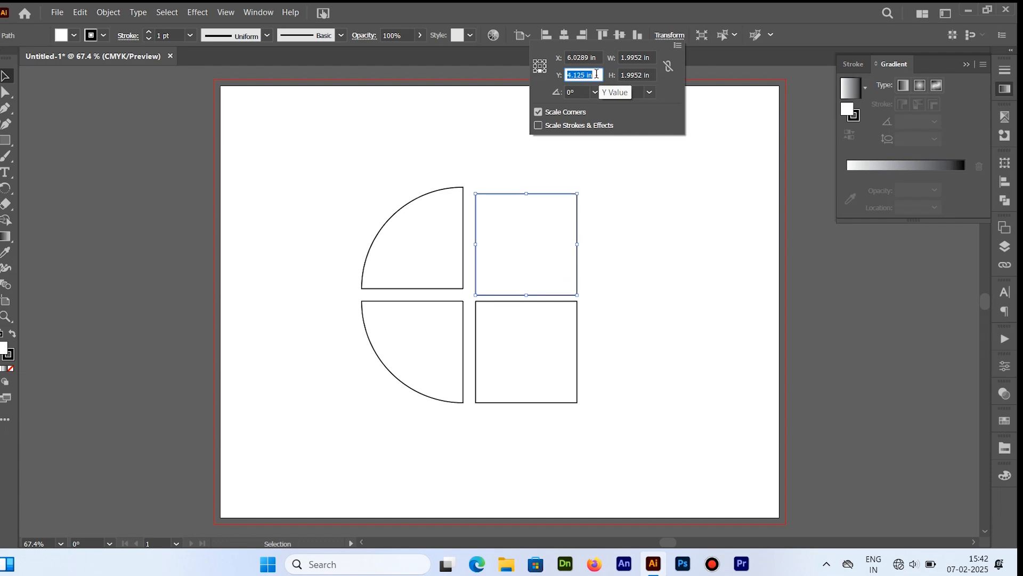
- Resize the upper-right square into a bar 1.5 in wide and 0.375 in high
click(650, 73)
key(Down)
key(Down)
key(Down)
key(Down)
key(Down)
key(Down)
key(Down)
key(Down)
key(Down)
key(Down)
key(Down)
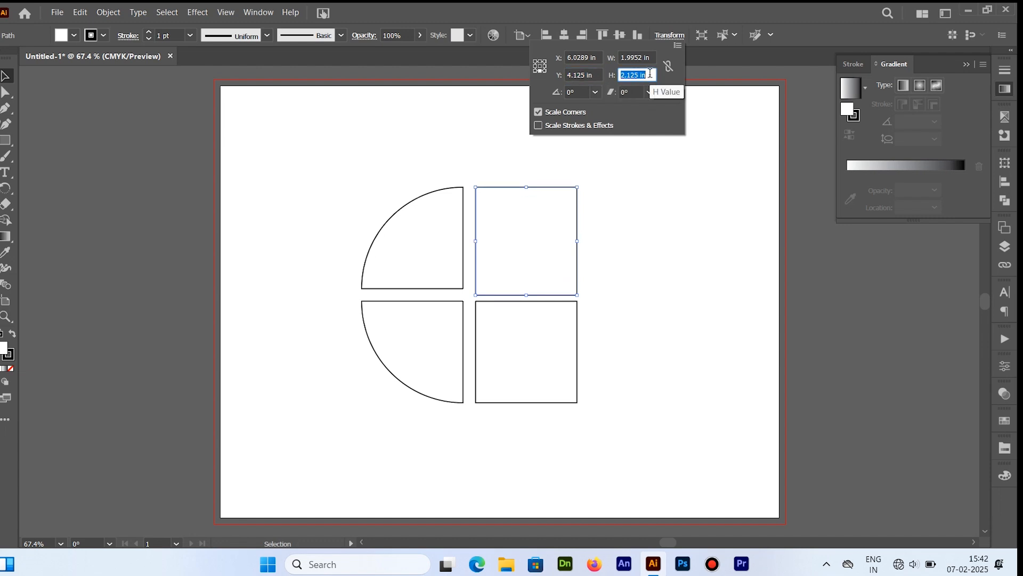
key(Down)
key(Down)
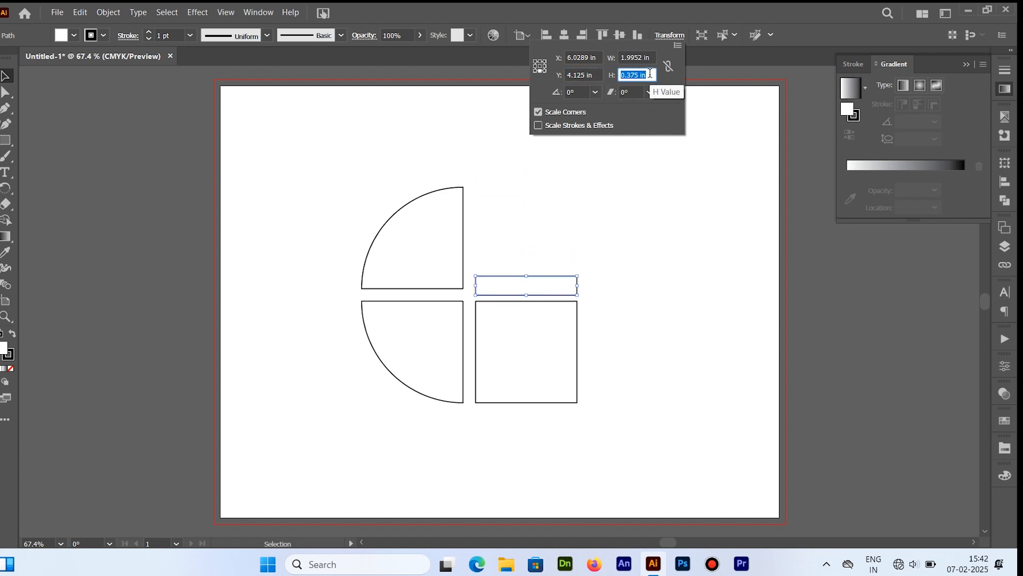
click(637, 57)
text(1.5)
key(Return)
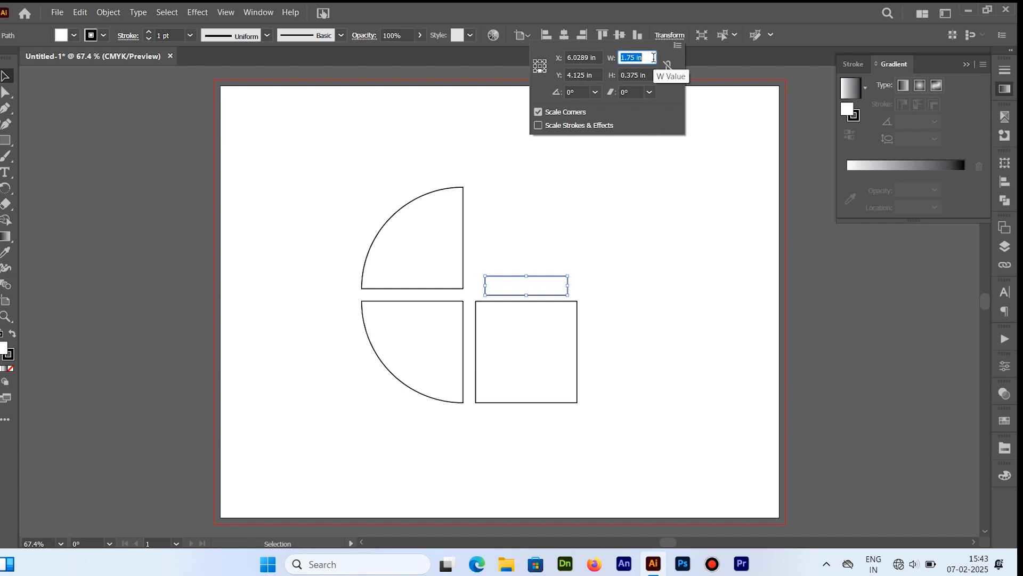
- Lower the bar's X position until its left end overlaps the upper quarter circle
click(589, 57)
key(Down)
key(Down)
key(Down)
key(Down)
key(Down)
key(Down)
key(Down)
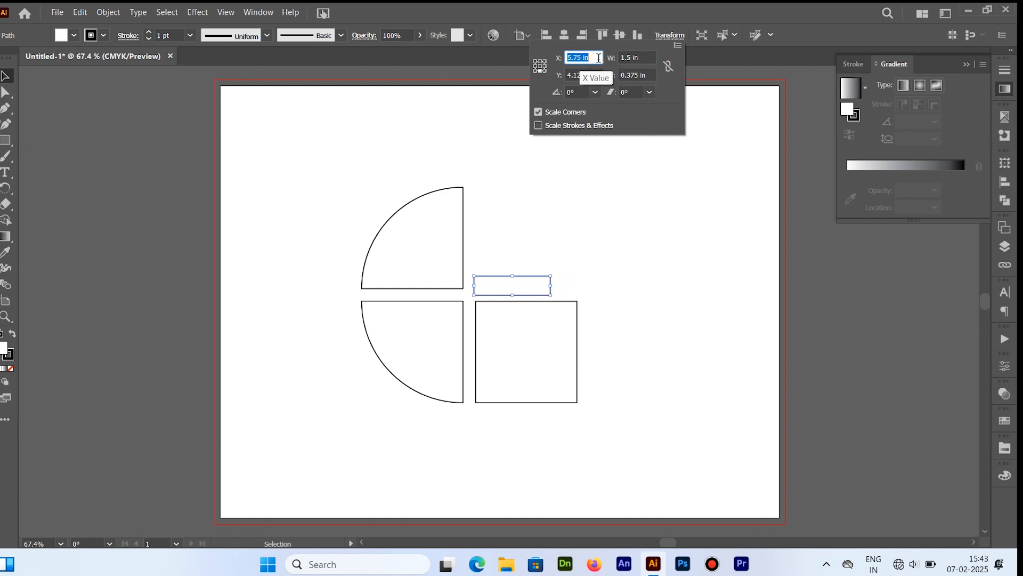
- Delete the remaining lower-right square
click(4, 79)
click(577, 303)
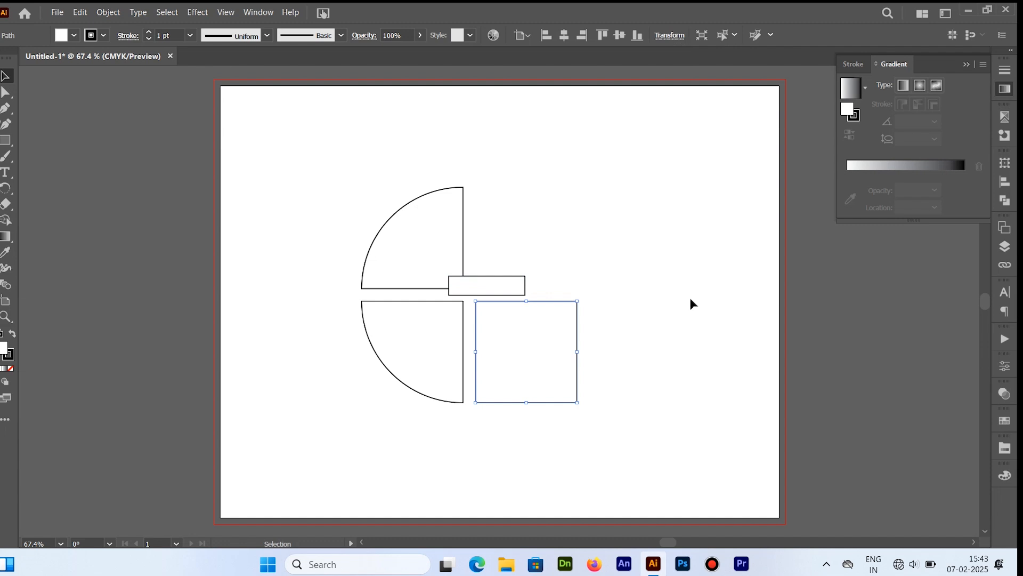
key(Delete)
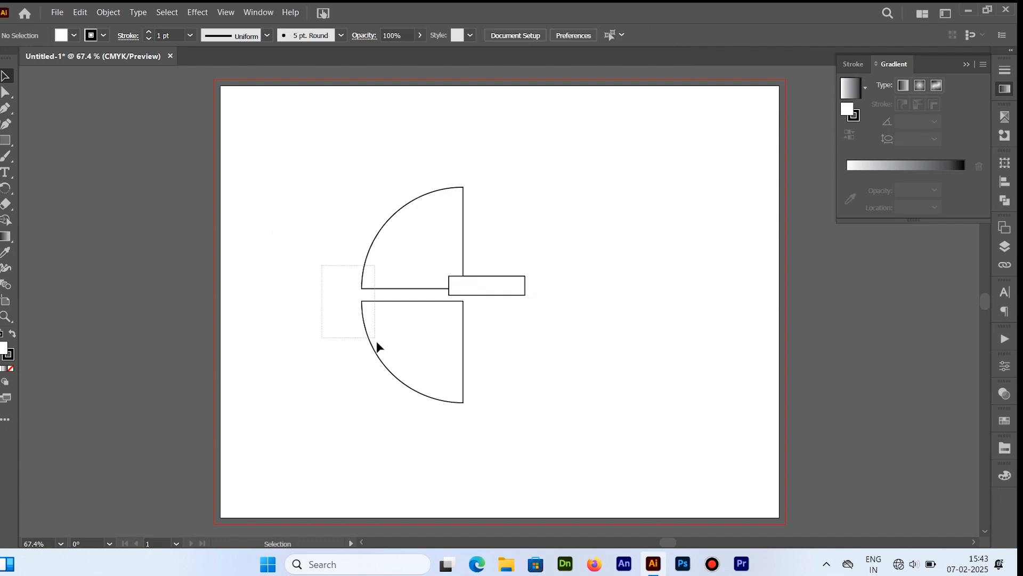
- Group the upper and lower quarter circles
drag(377, 342, 377, 344)
right_click(364, 274)
click(391, 362)
- Align the bar to the quarter-circle group as key object, centred vertically and flush with its right edge
drag(313, 217, 658, 509)
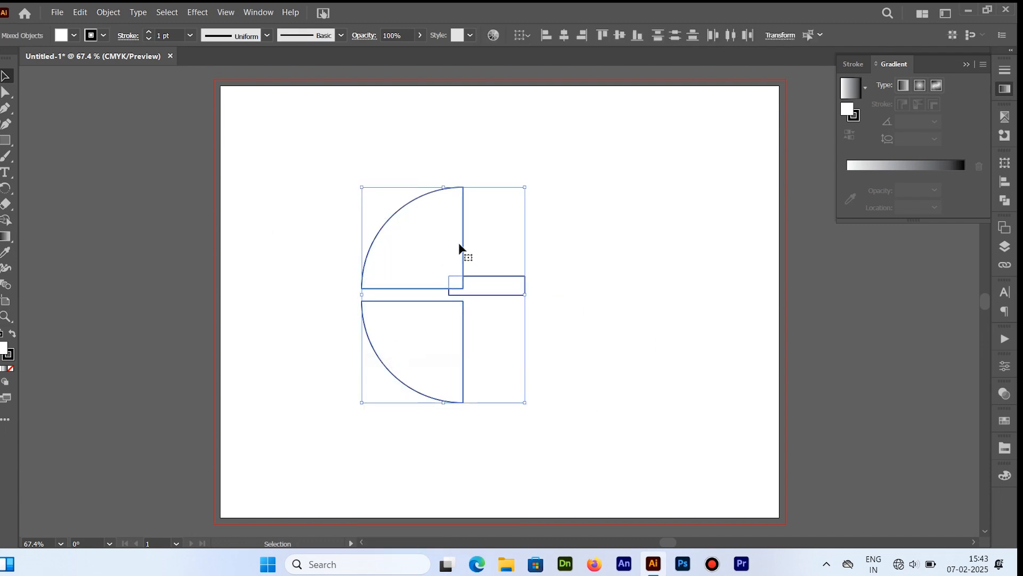
click(464, 250)
click(565, 36)
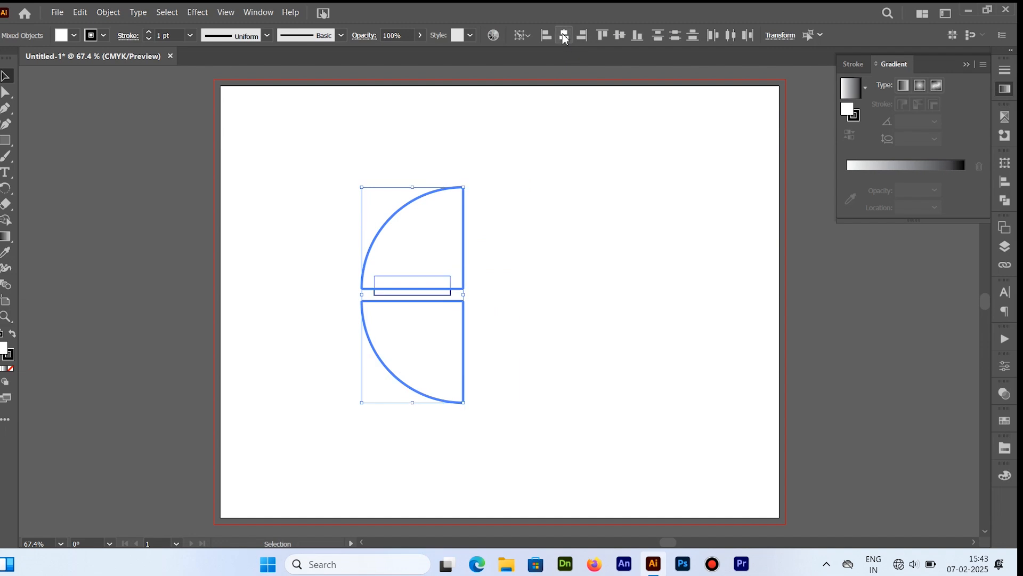
click(619, 35)
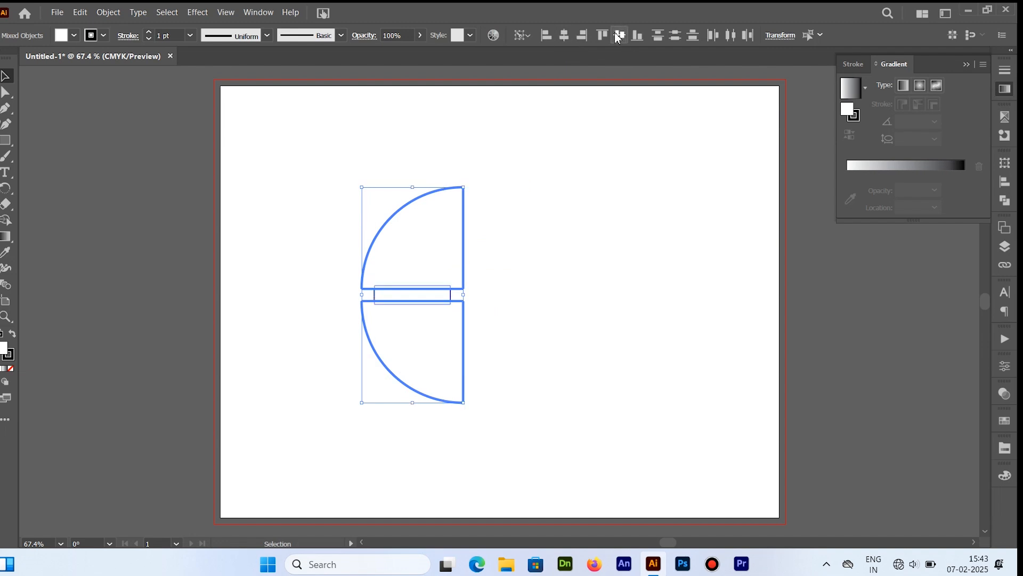
click(582, 35)
click(574, 237)
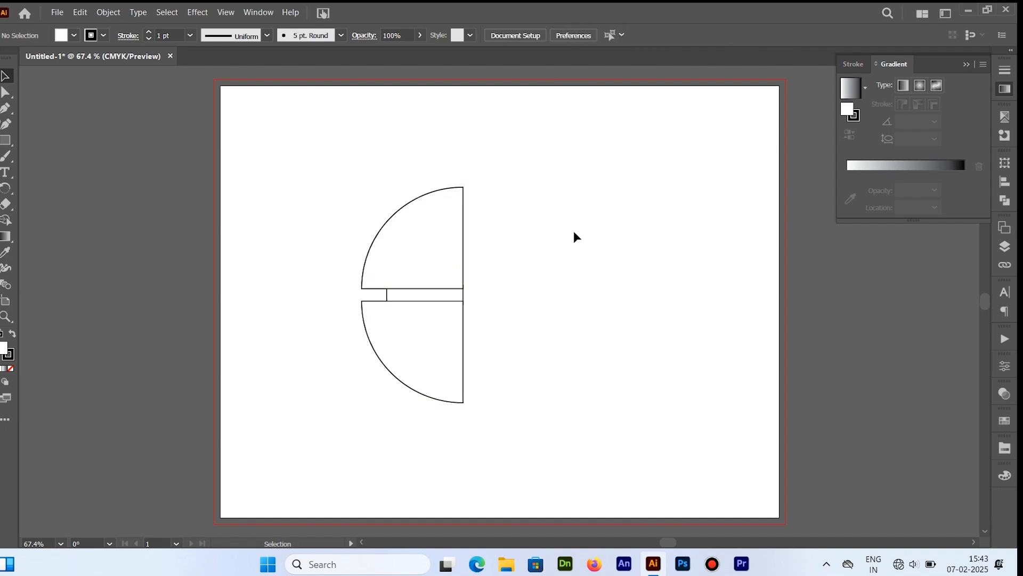
- Ungroup the two quarter circles
right_click(455, 192)
click(493, 358)
click(497, 319)
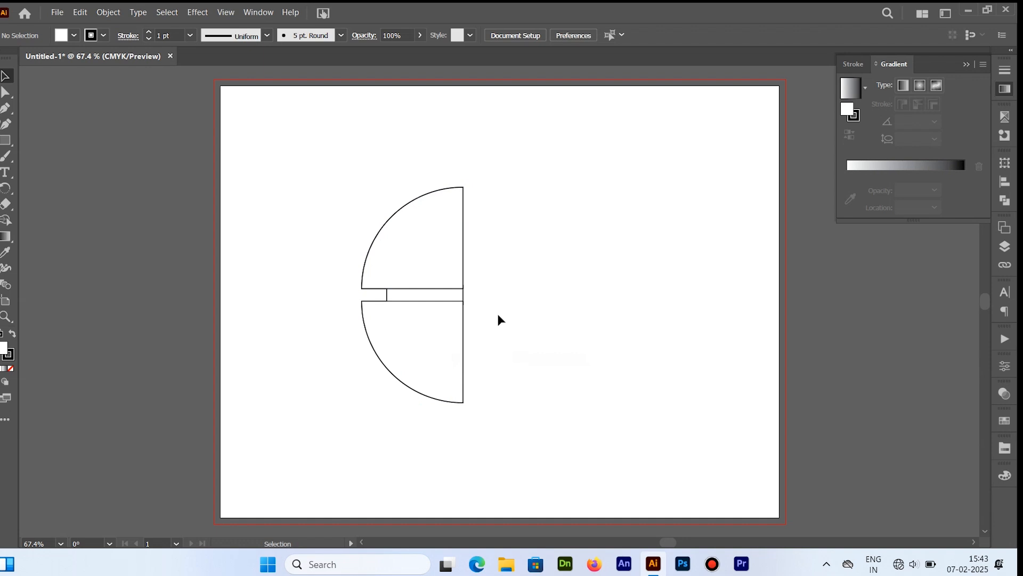
- Give the bar between the quarter circles a black fill and no stroke
click(388, 297)
click(13, 334)
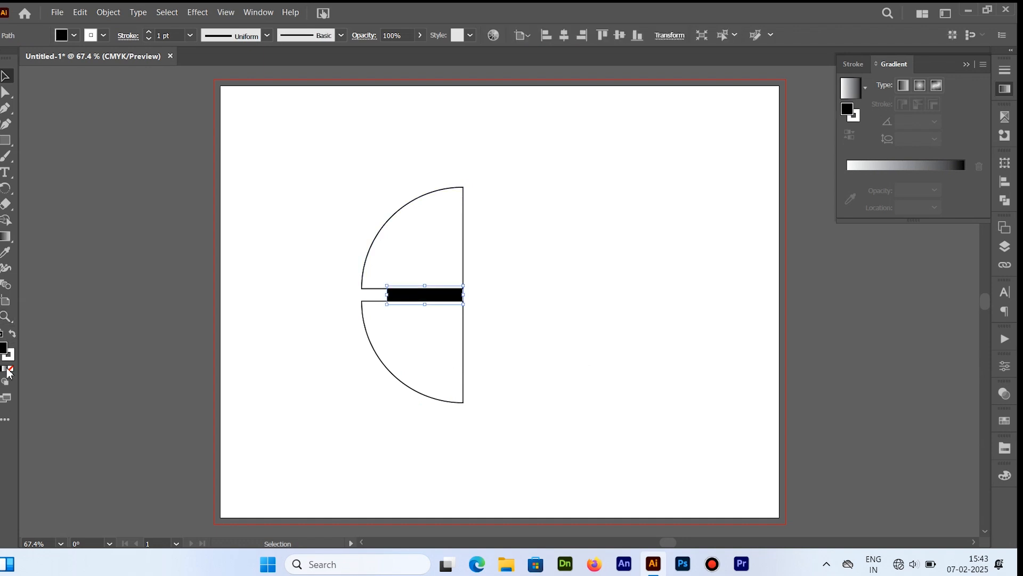
click(10, 357)
click(11, 368)
click(4, 348)
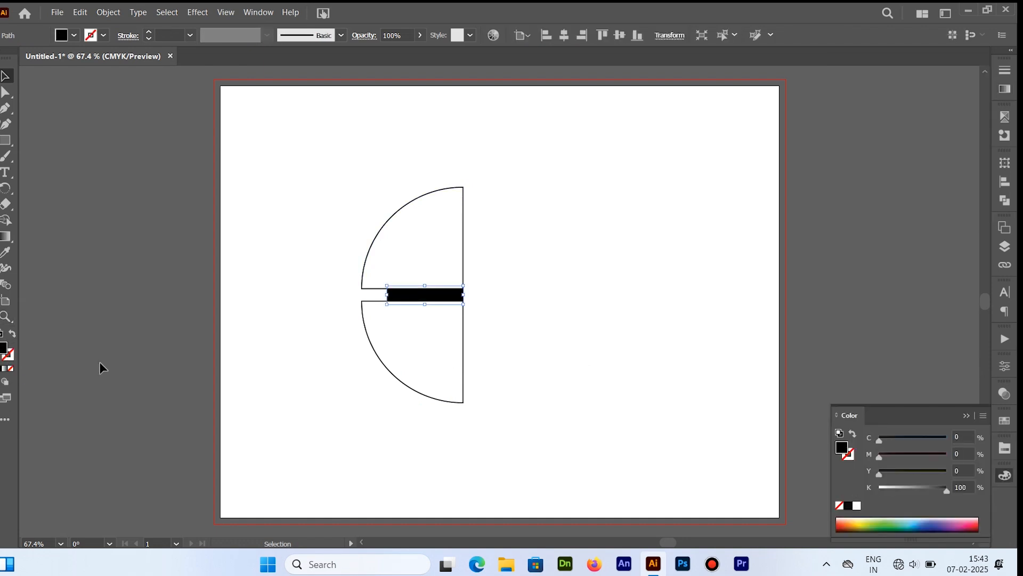
- Fill the upper quarter circle with a saturated blue (001ef7)
click(441, 193)
double_click(3, 349)
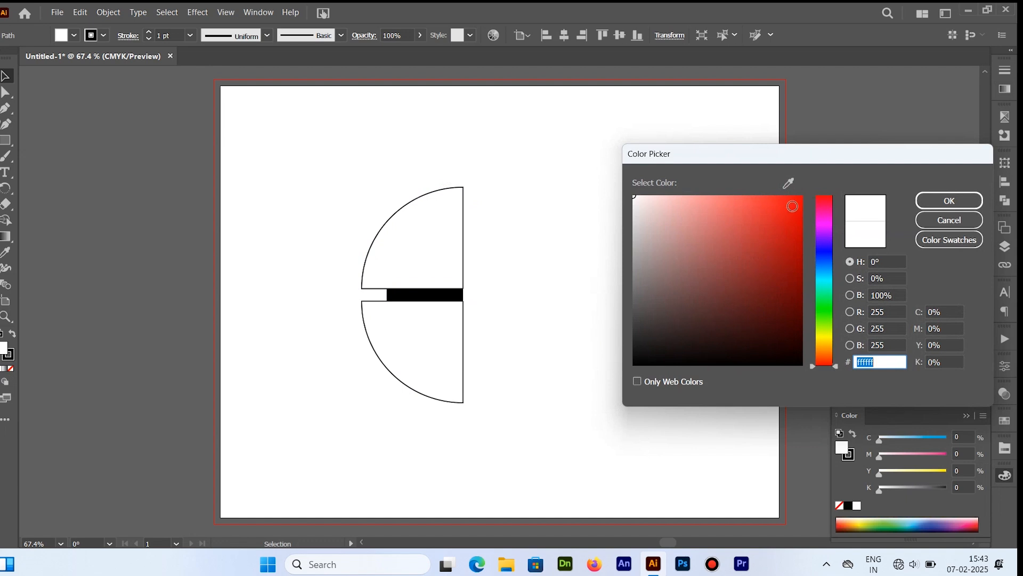
drag(792, 206, 804, 190)
drag(827, 293, 827, 242)
drag(794, 205, 824, 255)
click(801, 199)
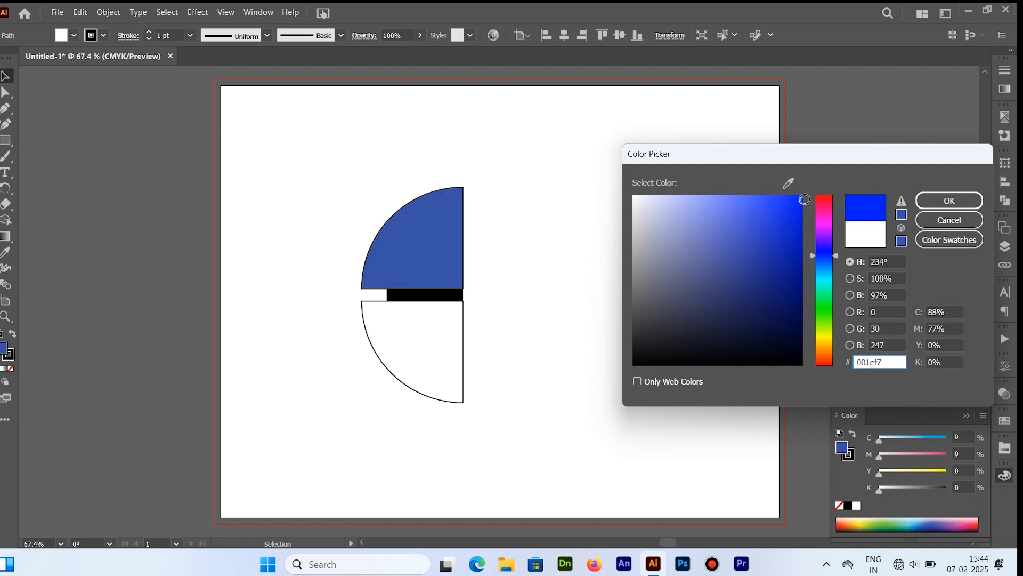
click(949, 200)
- Fill the lower quarter circle with a bright, saturated yellow
click(437, 401)
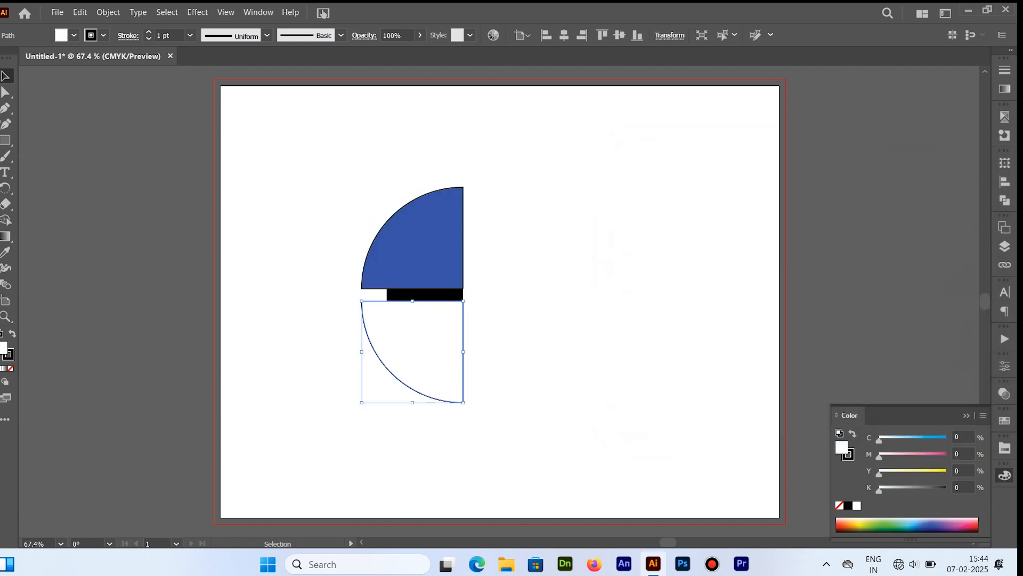
double_click(5, 352)
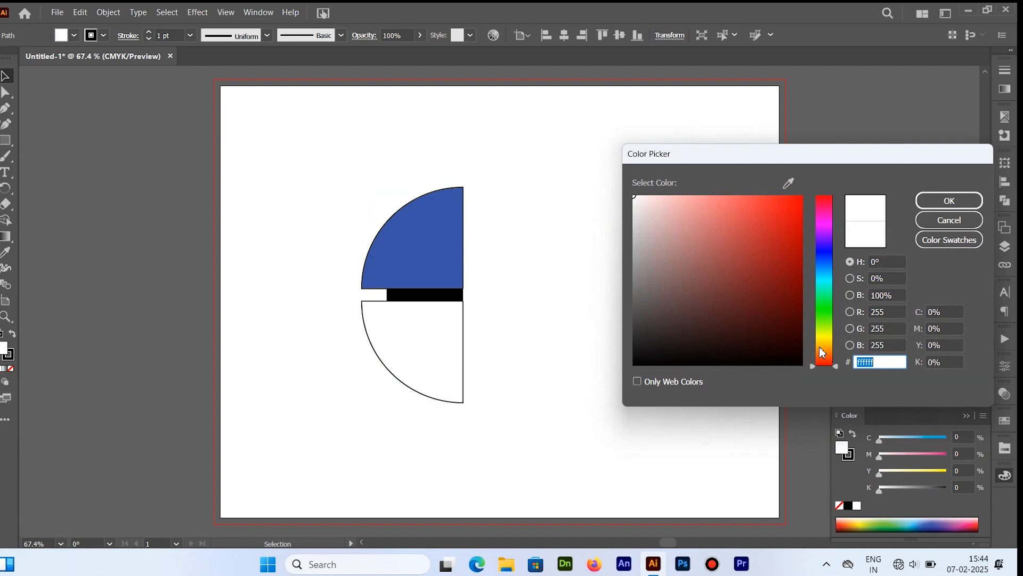
click(821, 336)
click(801, 197)
click(949, 200)
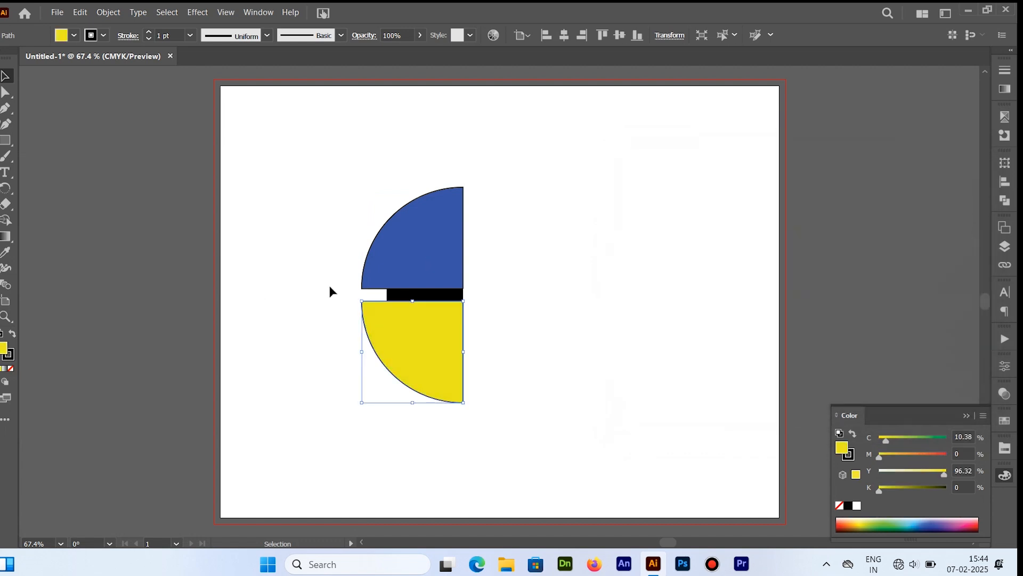
- Remove the stroke from both the blue and the yellow quarter circles
shift+click(365, 269)
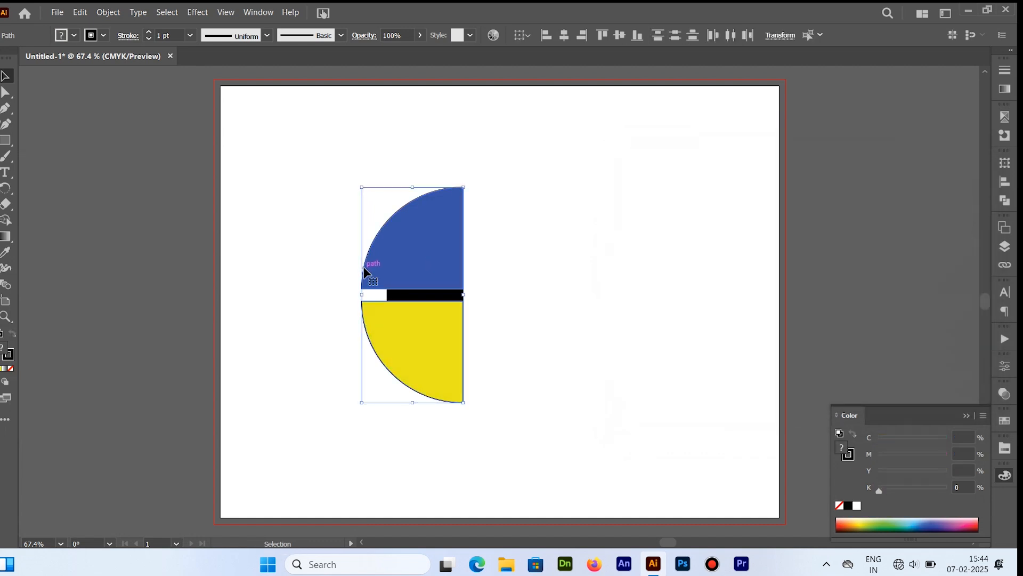
click(103, 36)
click(2, 60)
click(242, 153)
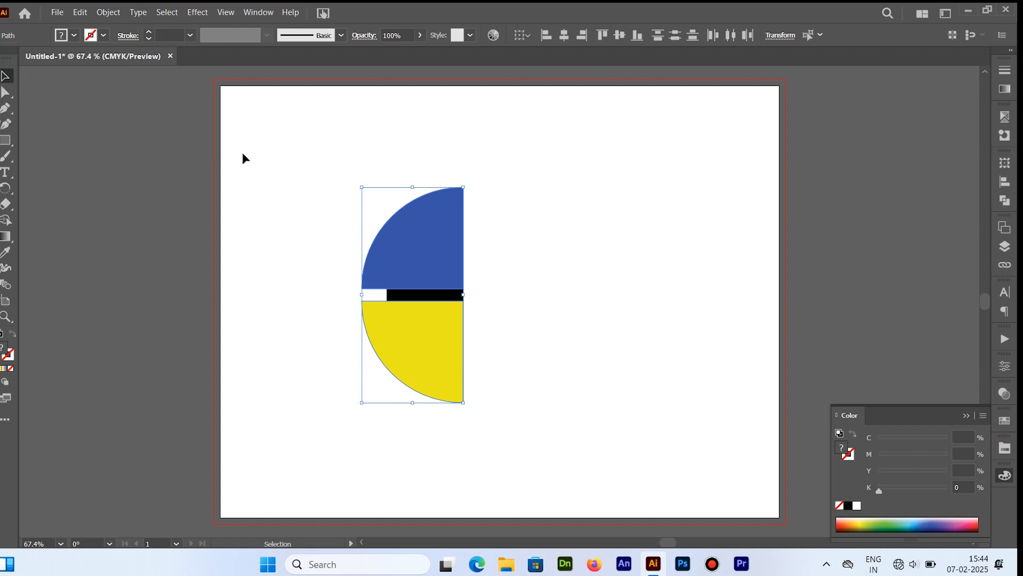
- Select all the artwork and group the two quarter circles with the black bar
click(245, 152)
key(ctrl+a)
right_click(430, 246)
click(464, 361)
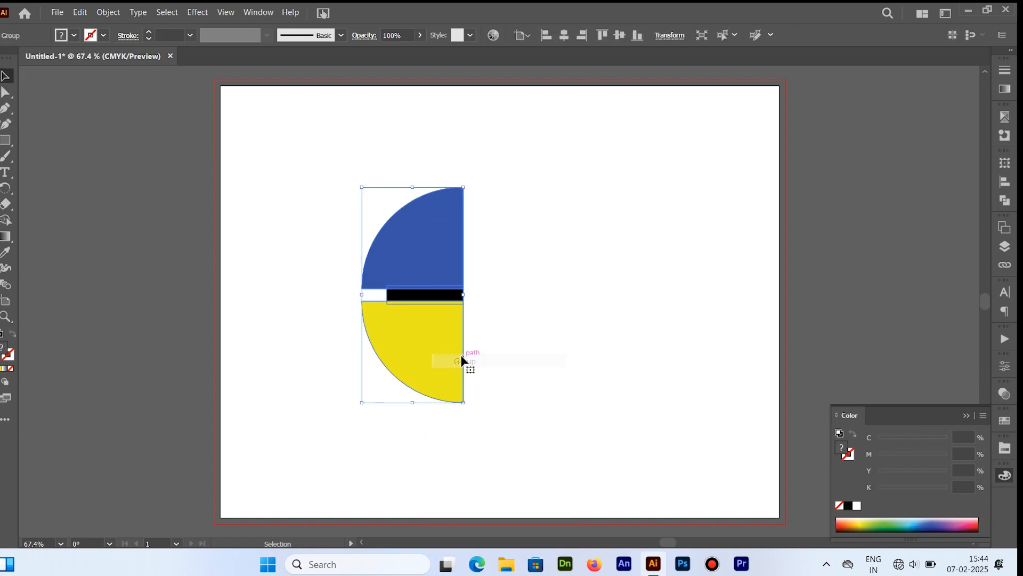
- Apply the 3D Revolve effect to the group with the offset direction from the Right Edge
click(196, 12)
mouse_move(267, 94)
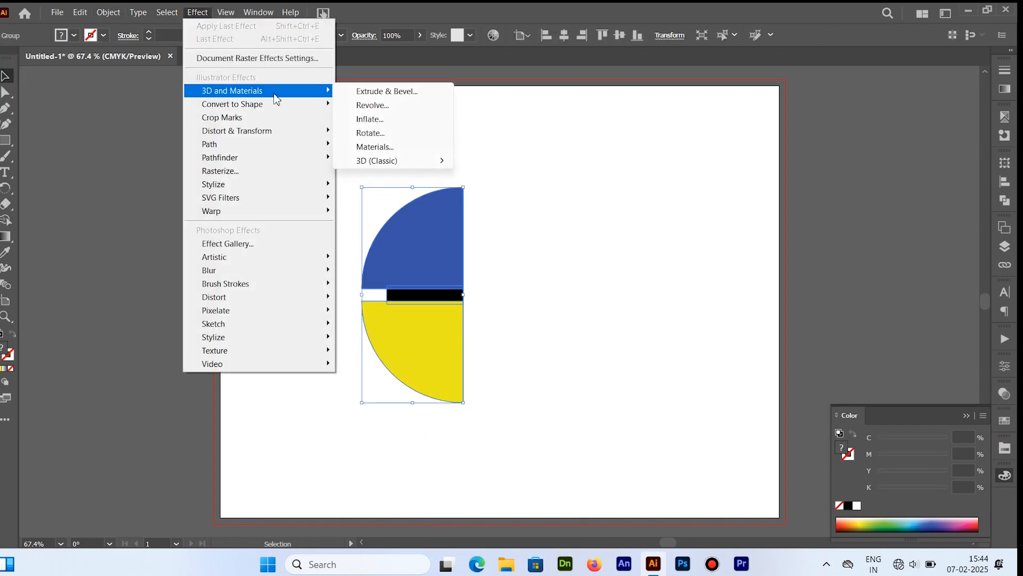
click(362, 109)
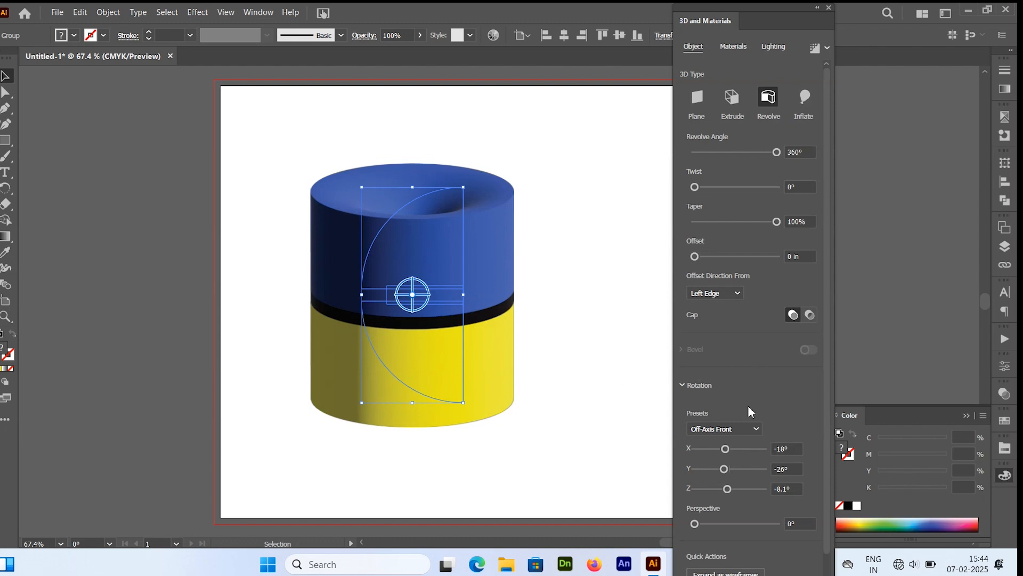
click(738, 292)
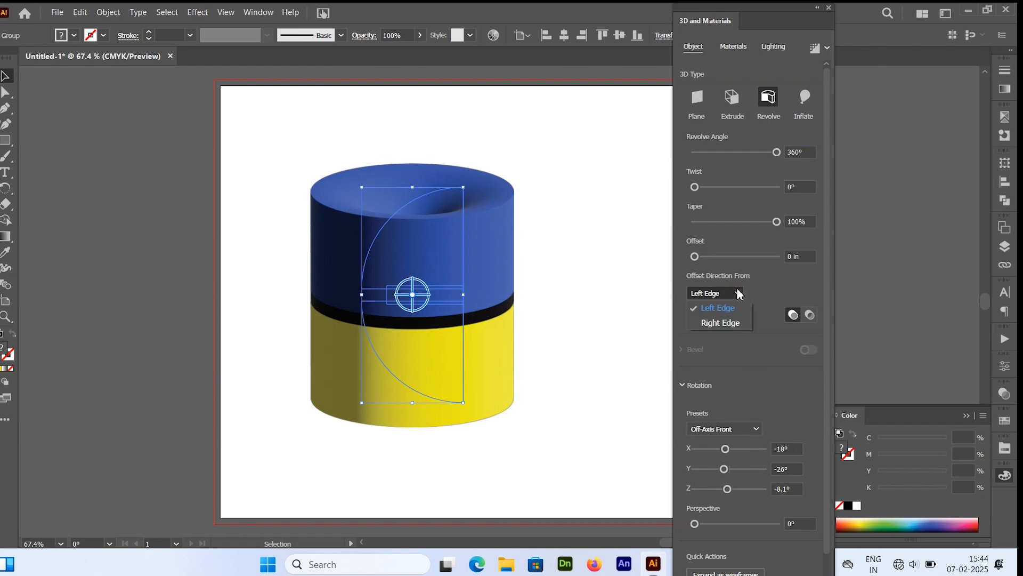
click(708, 323)
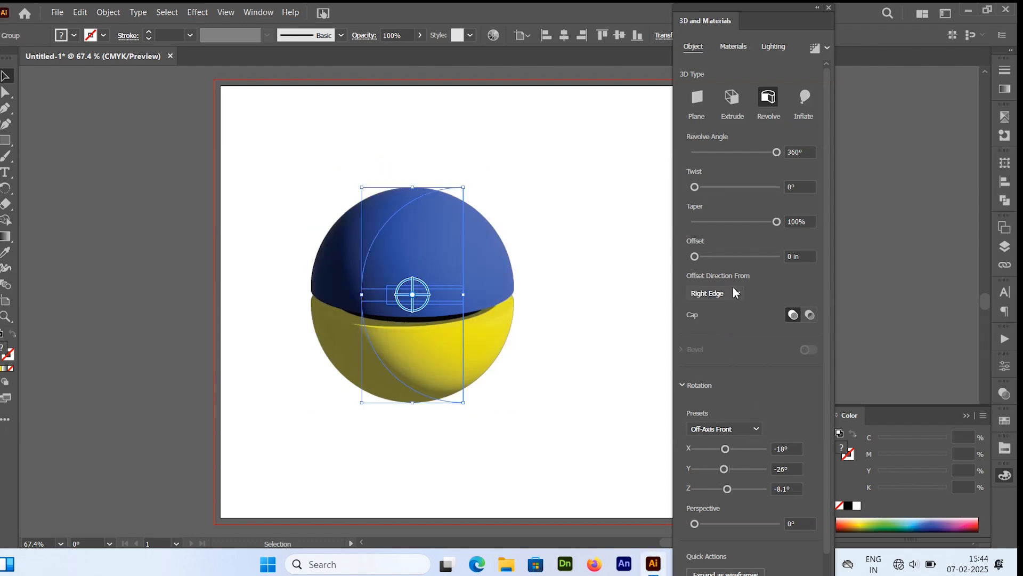
- Keep the Revolve type and set the ball's base material to roughness 0.74 and metallic 0.21
click(806, 99)
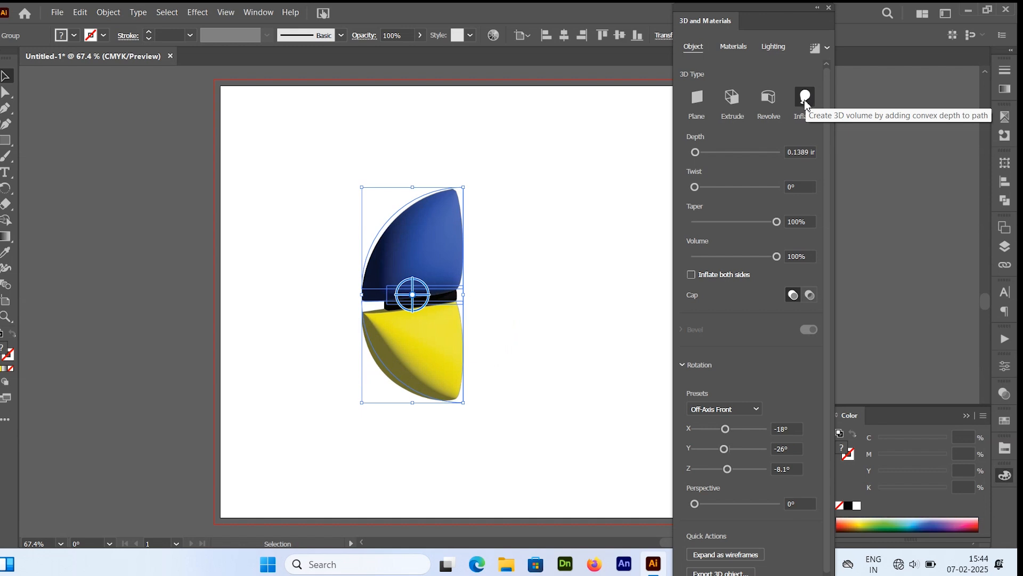
click(767, 99)
click(734, 48)
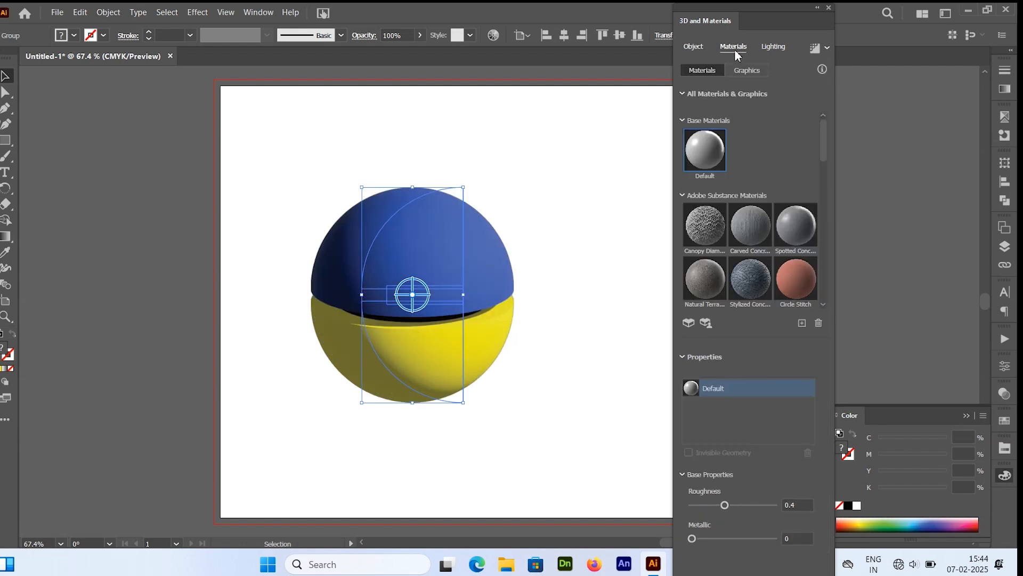
drag(725, 504, 753, 505)
mouse_move(692, 538)
mouse_down()
mouse_move(724, 538)
mouse_move(709, 538)
mouse_up()
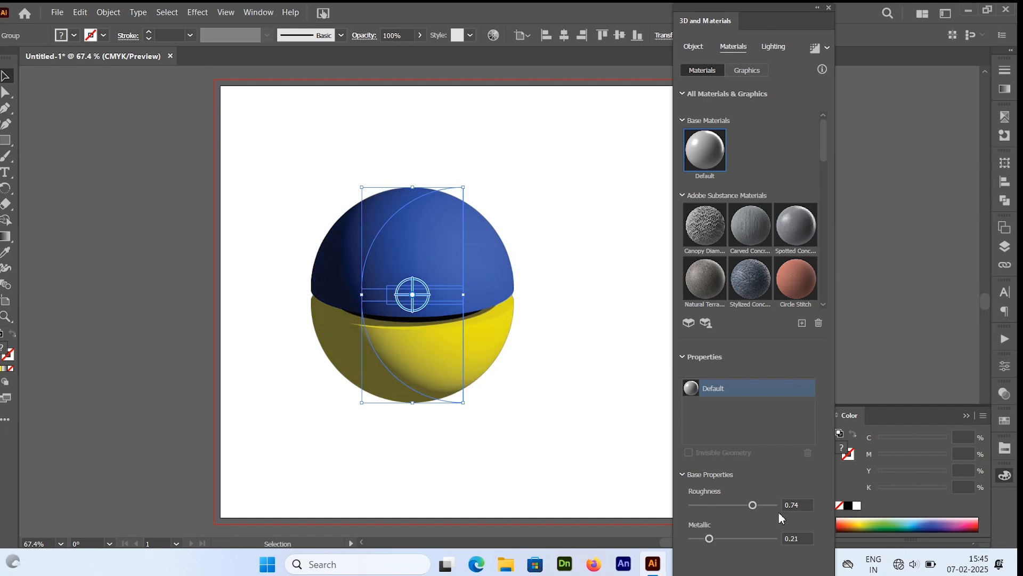
- Browse the available materials, keep the Default one and raise its metallic value to the maximum
drag(824, 127, 820, 285)
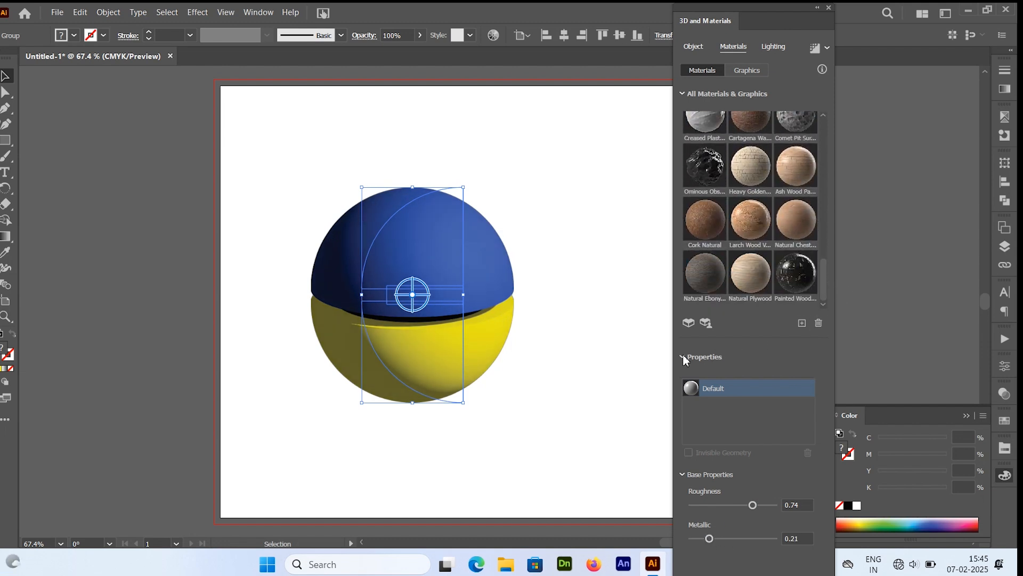
click(682, 358)
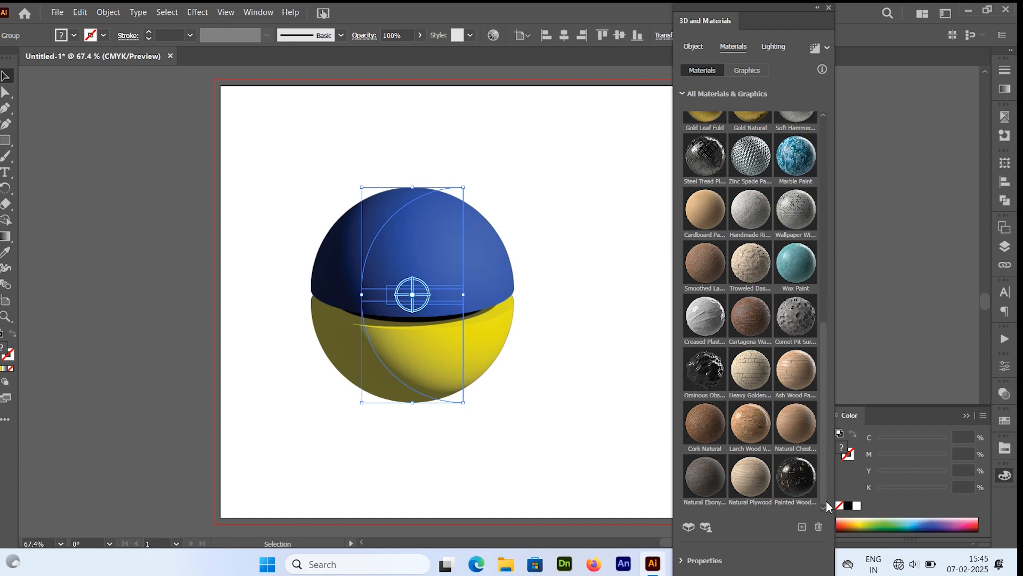
click(682, 94)
click(682, 132)
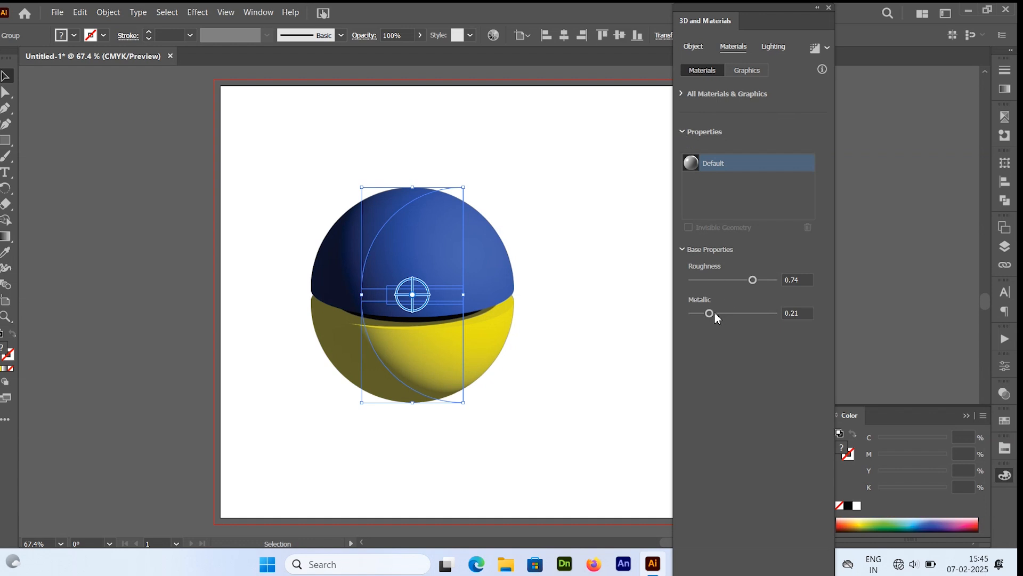
drag(711, 314, 786, 316)
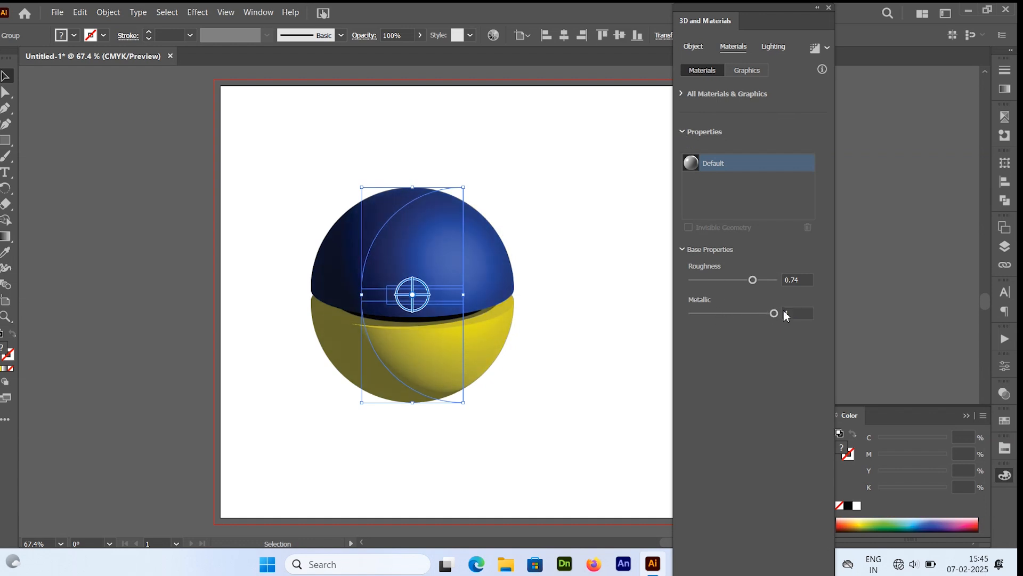
- Apply the Right lighting preset with intensity 138%, rotation 115°, height 42°, softness 93% and ambient light intensity 141%
click(773, 47)
click(804, 99)
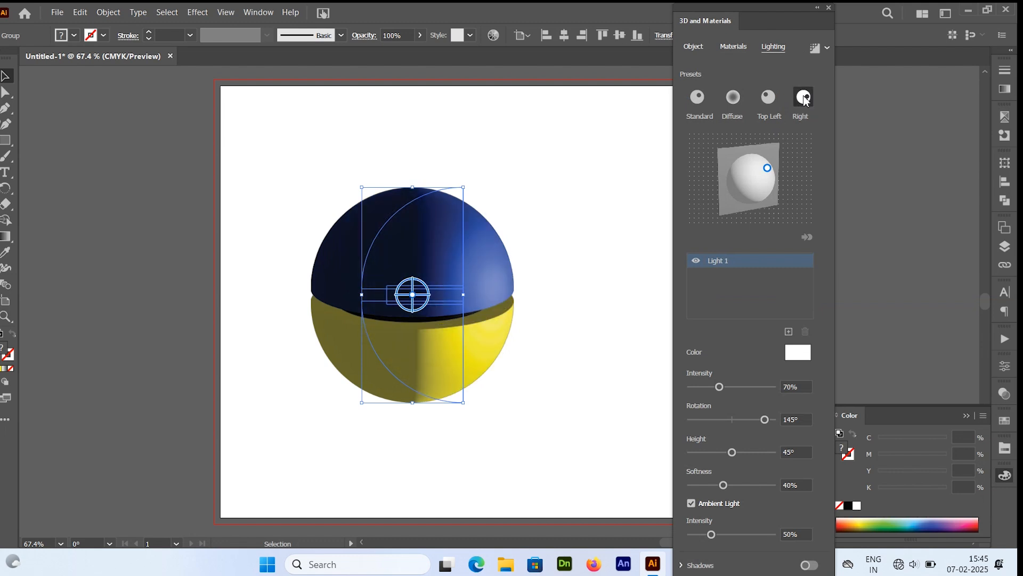
drag(732, 386, 765, 387)
drag(774, 180, 777, 180)
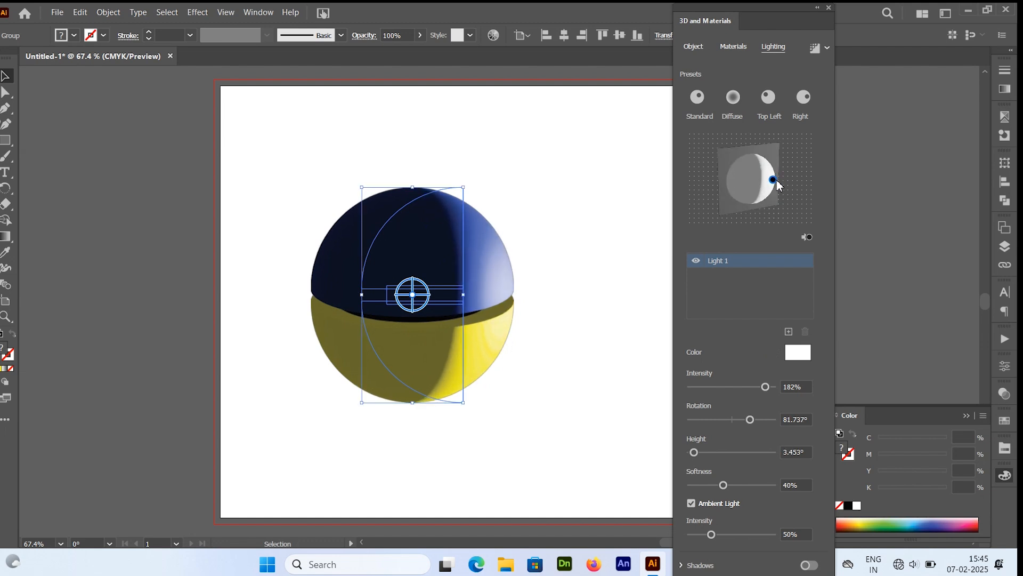
drag(765, 387, 755, 424)
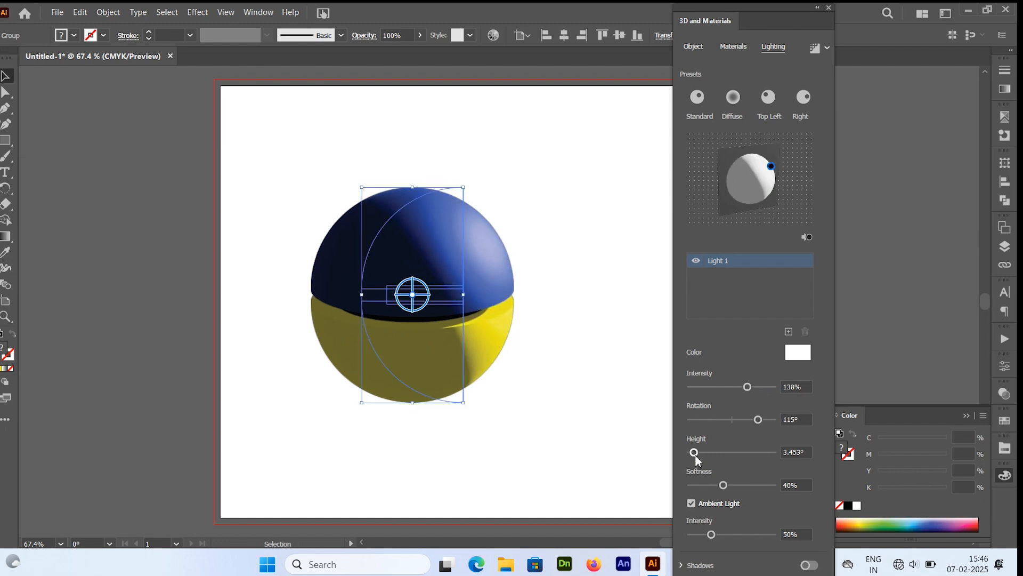
drag(694, 452, 766, 485)
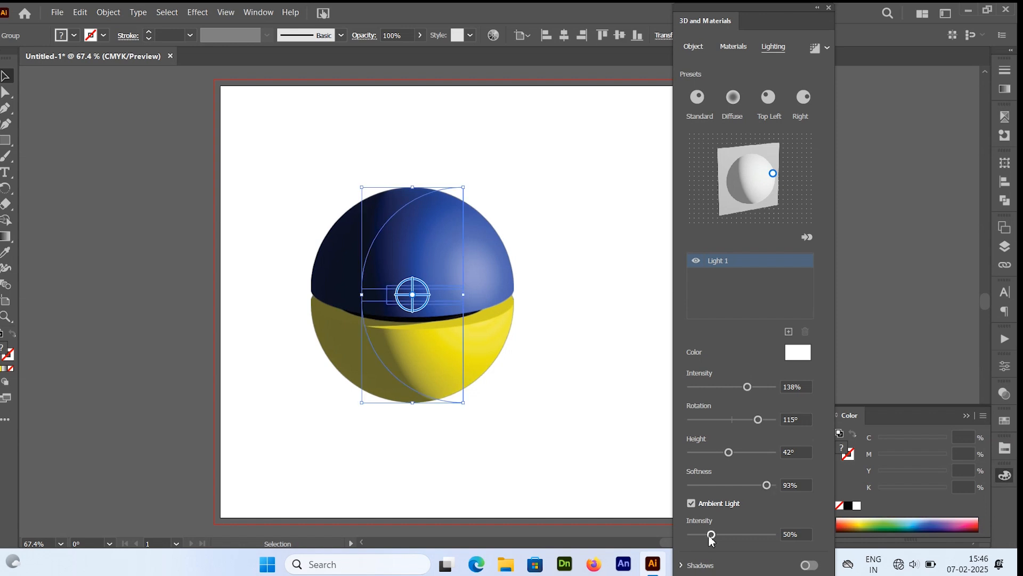
drag(711, 534, 749, 539)
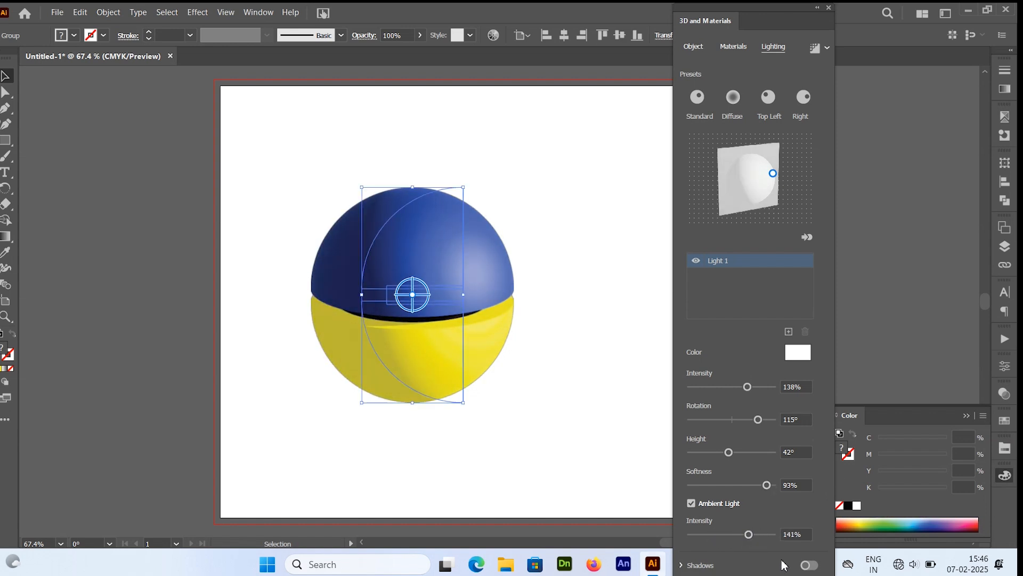
- Turn on shadows for the ball and set their position to Below Object
click(809, 565)
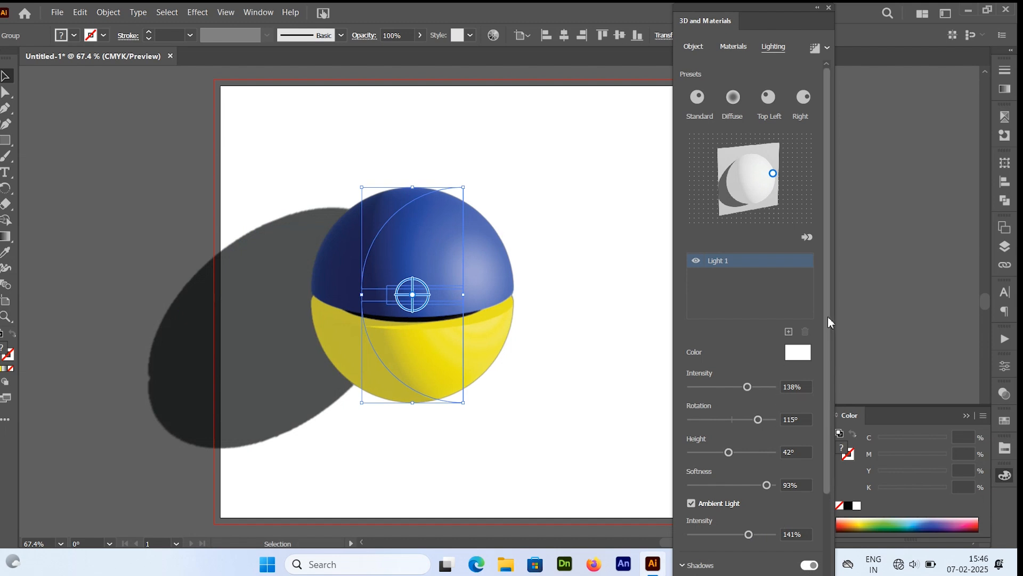
scroll(827, 316, down, 3)
click(681, 465)
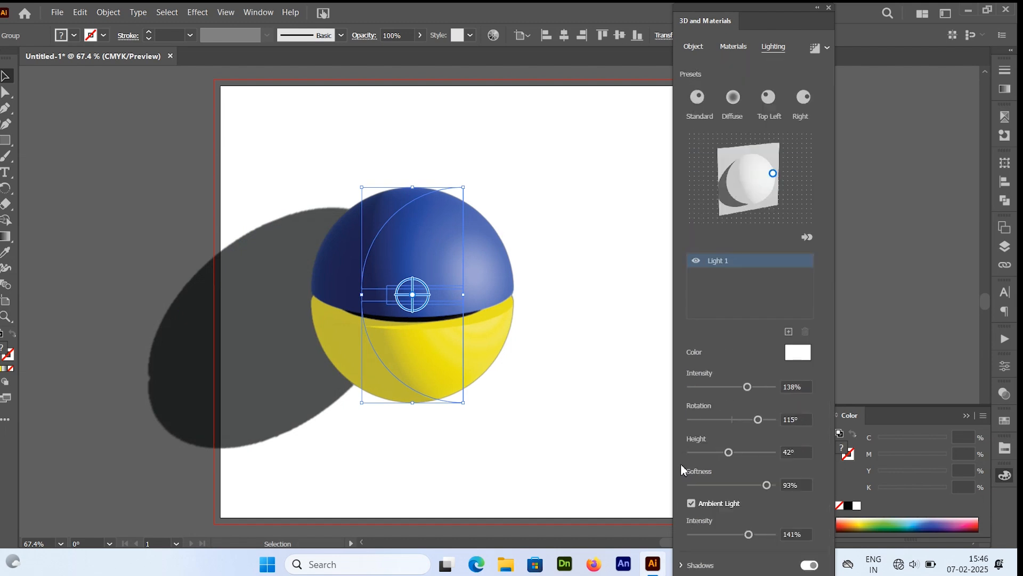
click(682, 564)
scroll(827, 365, down, 3)
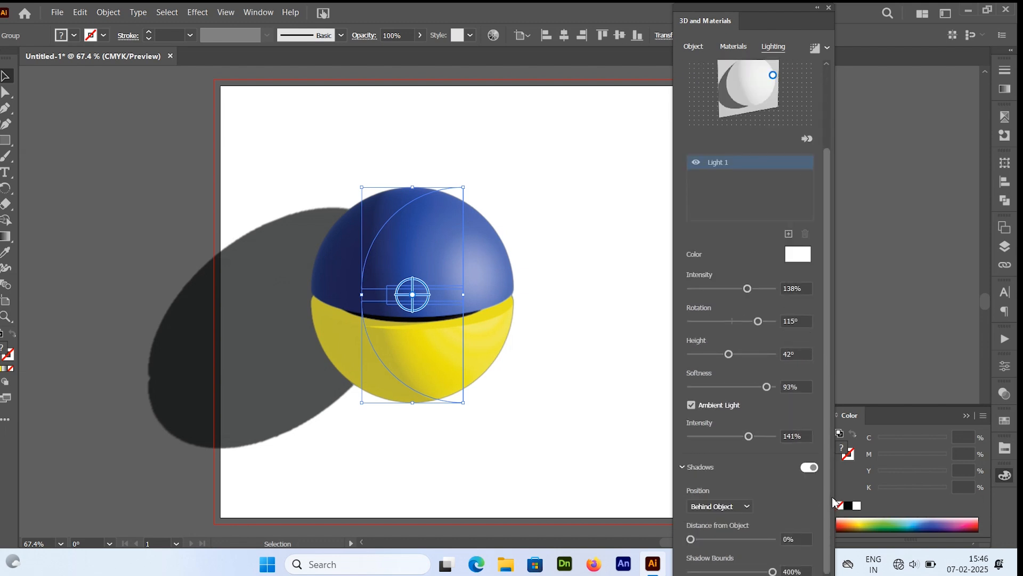
click(743, 506)
click(713, 539)
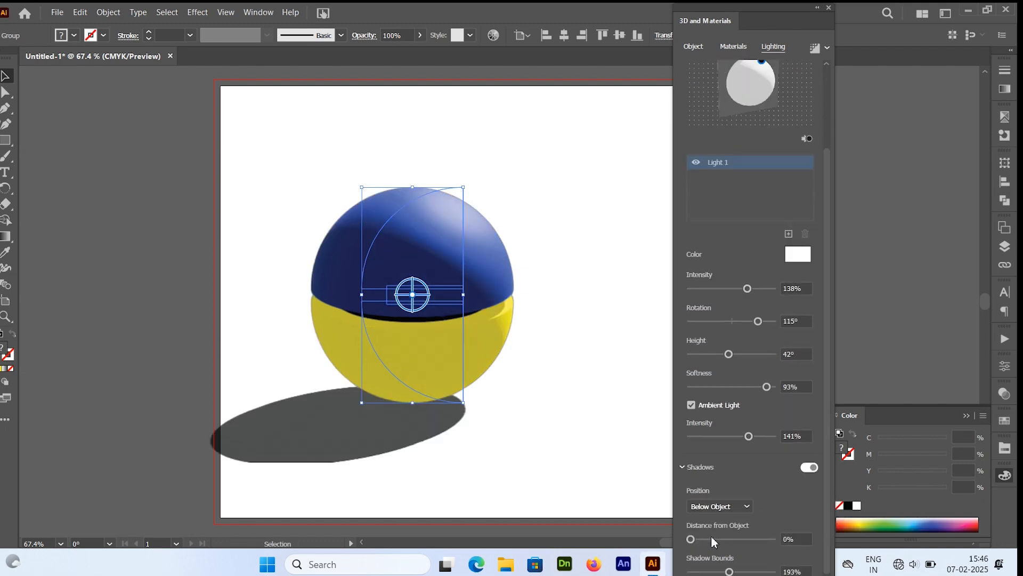
- Set the shadow bounds to 400% and keep the shadow's distance from the object at 0%
mouse_move(690, 540)
mouse_down()
mouse_move(717, 541)
mouse_move(680, 546)
mouse_up()
drag(729, 571, 760, 572)
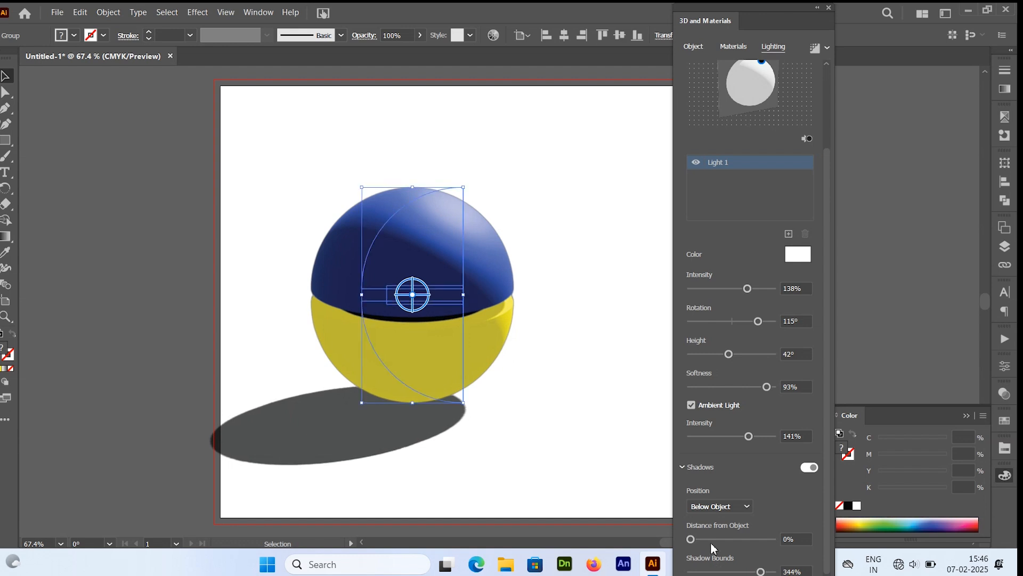
mouse_move(691, 539)
mouse_down()
mouse_move(742, 539)
mouse_move(670, 537)
mouse_up()
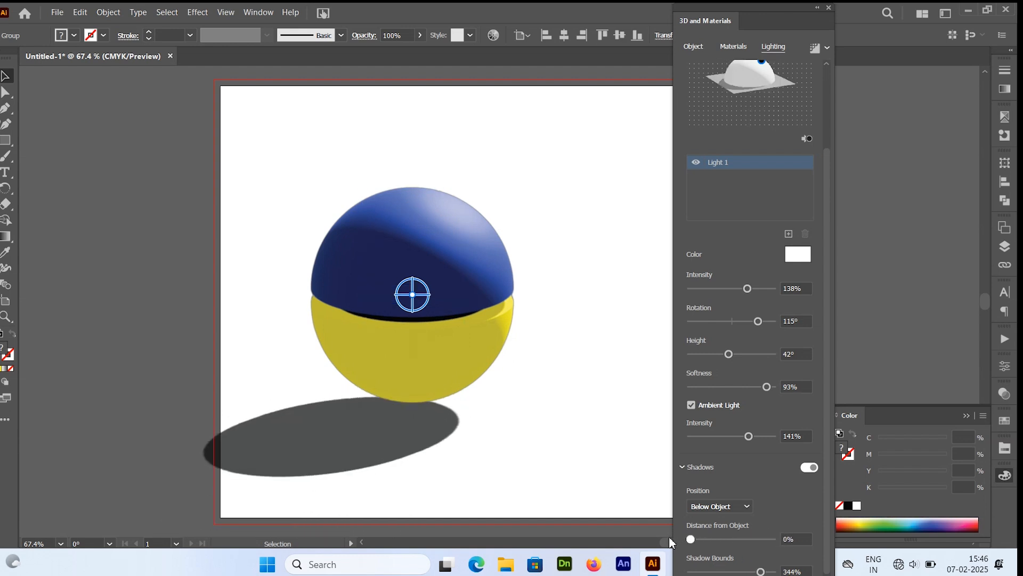
drag(760, 571, 773, 572)
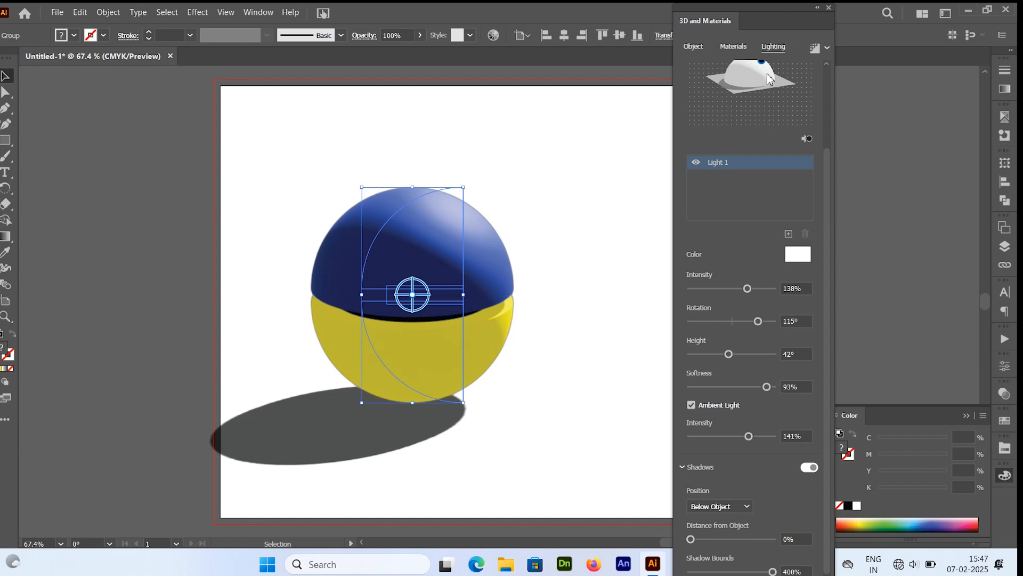
- Try the Top, Left and Front rotation presets on the ball and restore Off-Axis Front
click(698, 46)
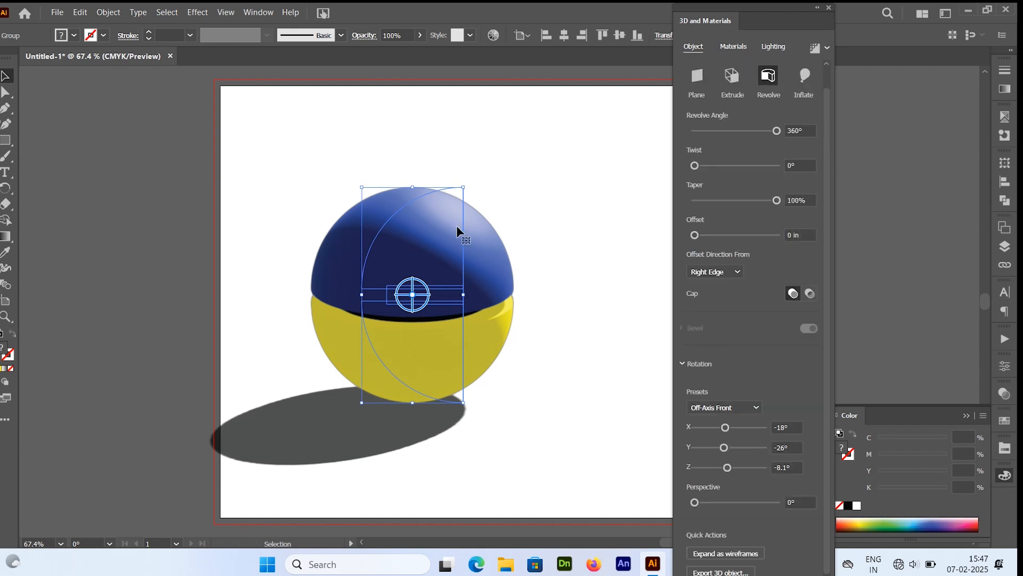
click(723, 407)
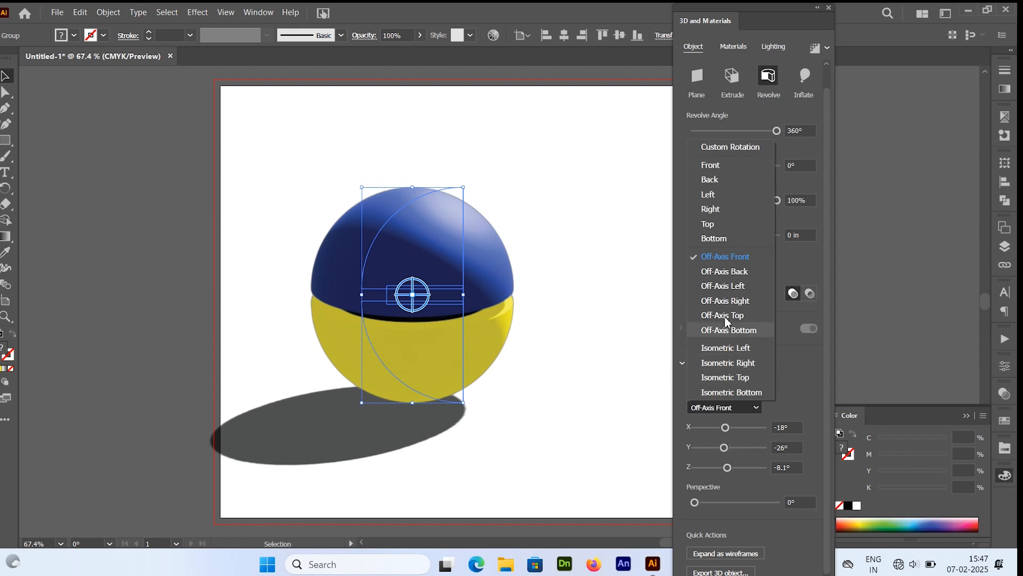
click(715, 230)
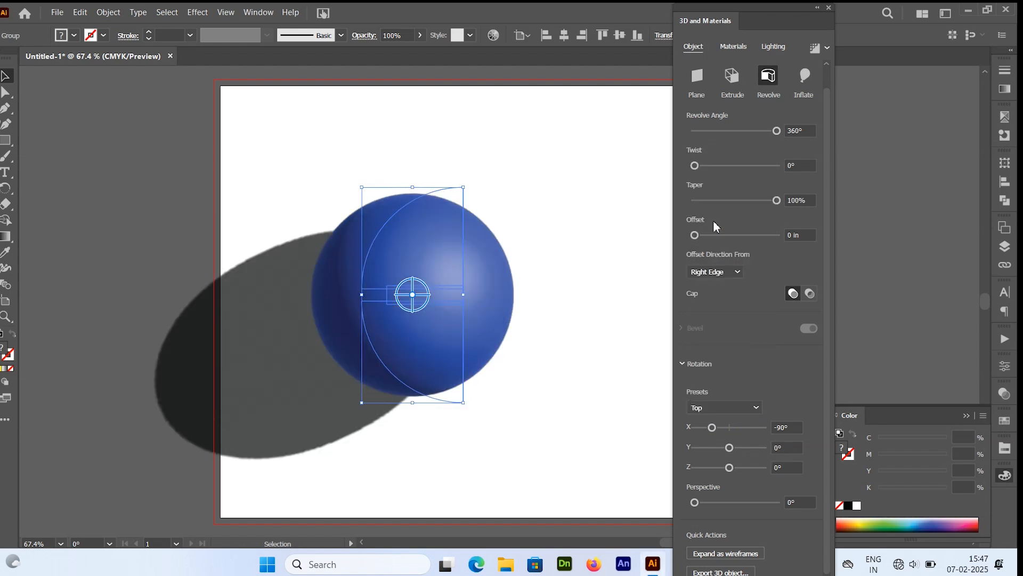
click(757, 406)
click(699, 195)
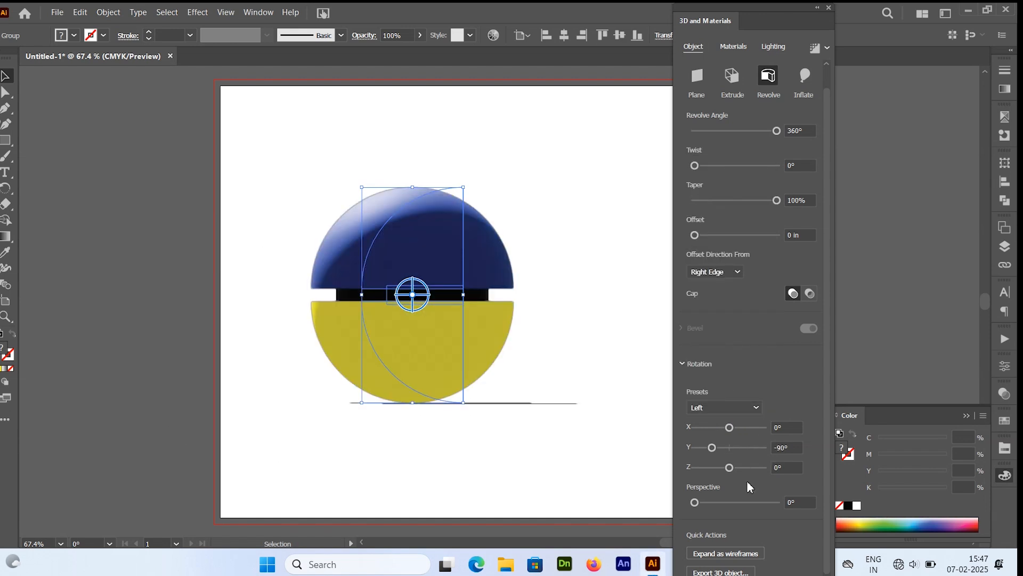
click(755, 407)
click(705, 165)
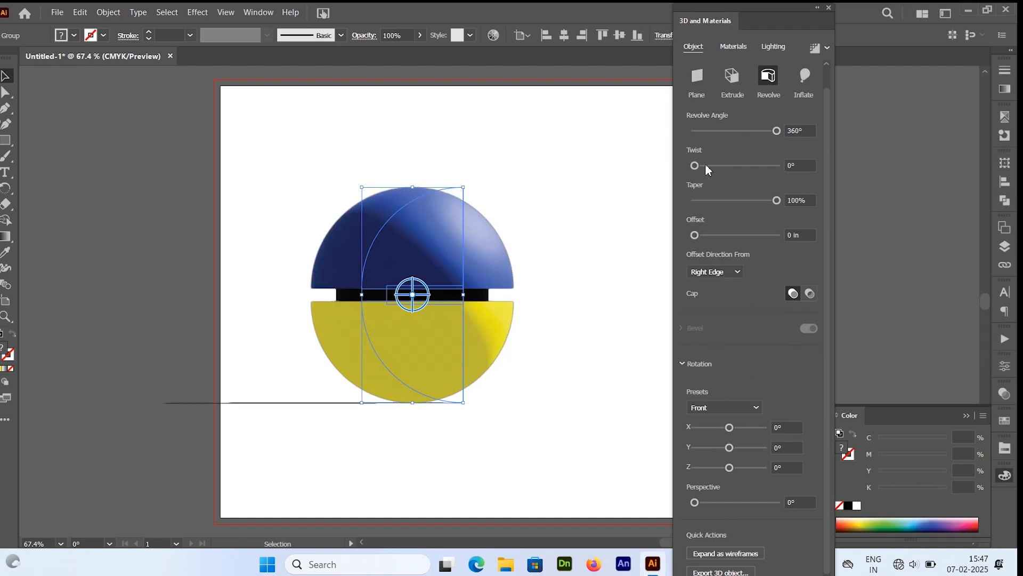
click(754, 408)
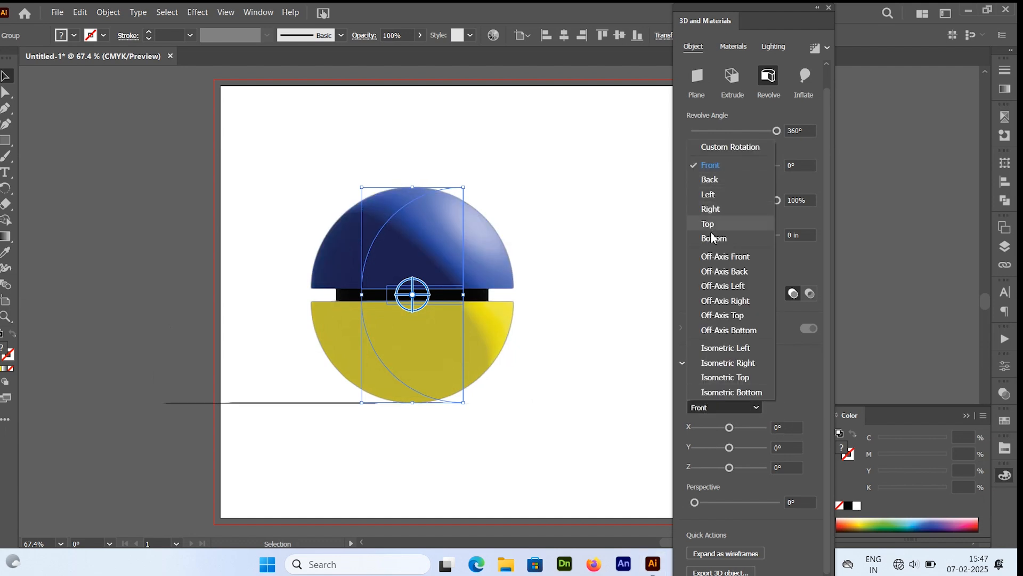
click(717, 256)
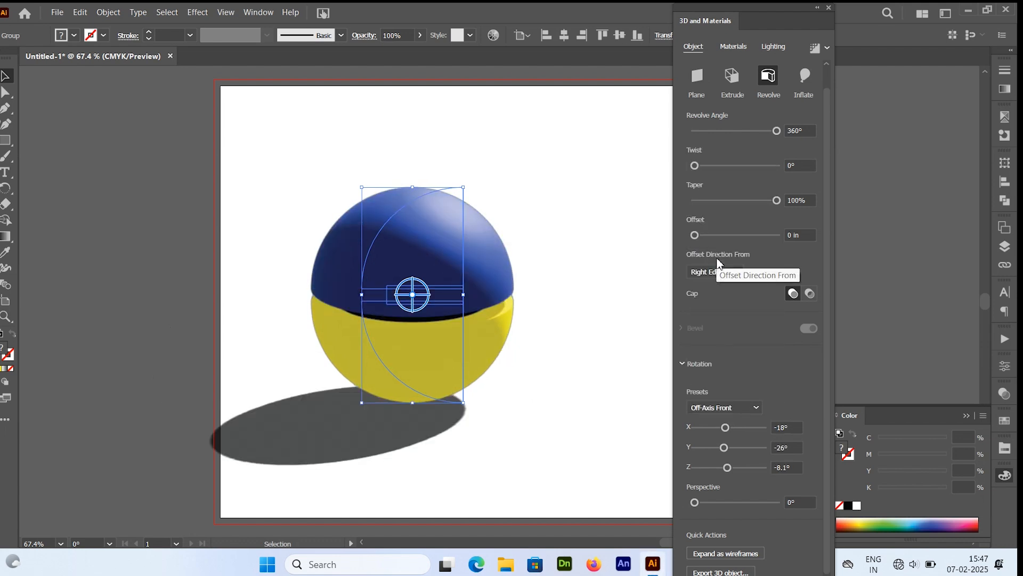
- Reposition Light 1 on the ball to a rotation of about 36° and a height of about 39°
click(770, 47)
drag(765, 138, 768, 104)
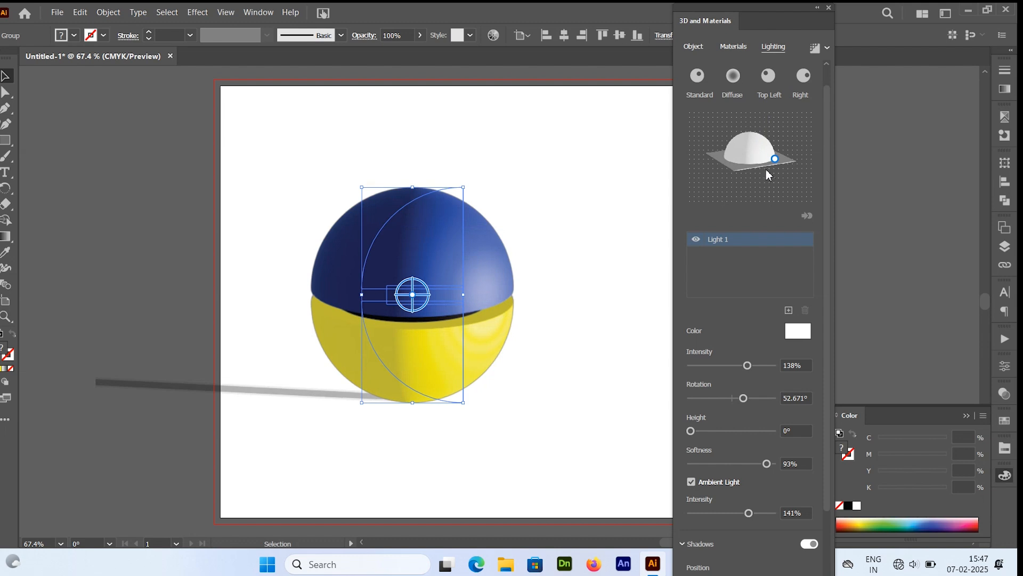
drag(775, 160, 771, 150)
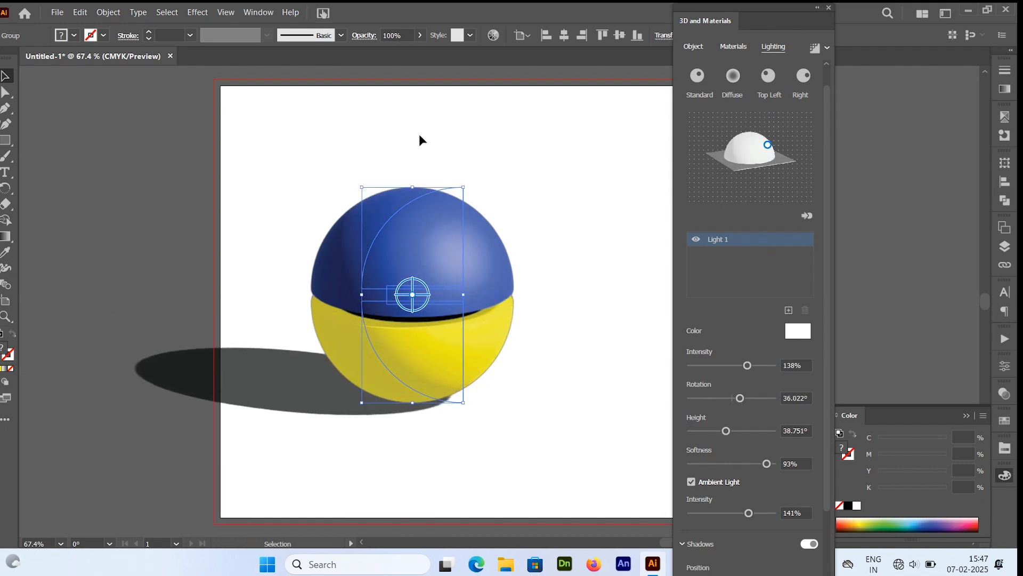
- Deselect the ball and draw a small yellow circle centred on its front seam with the Ellipse tool
click(222, 126)
click(5, 140)
click(53, 153)
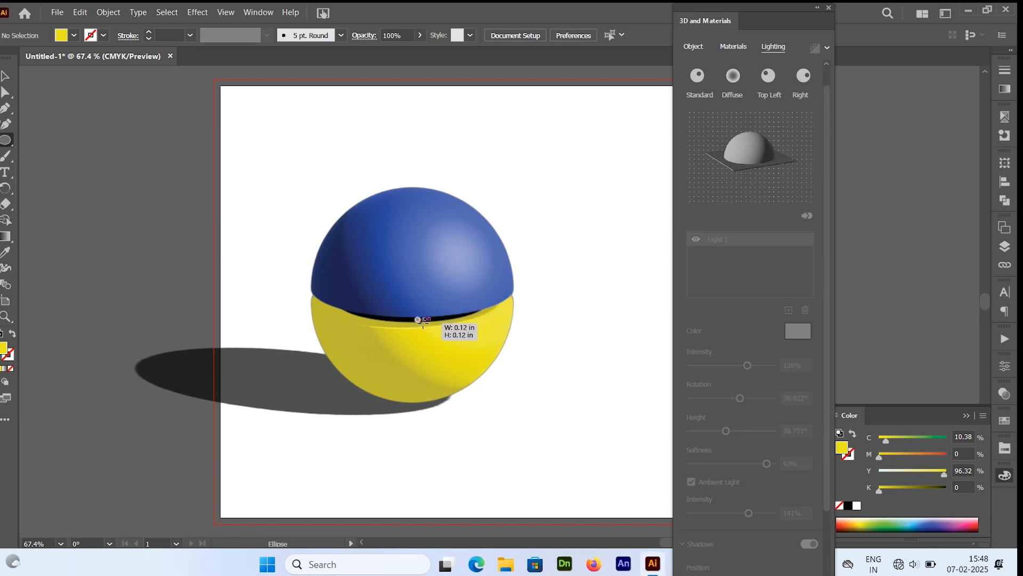
drag(418, 320, 444, 341)
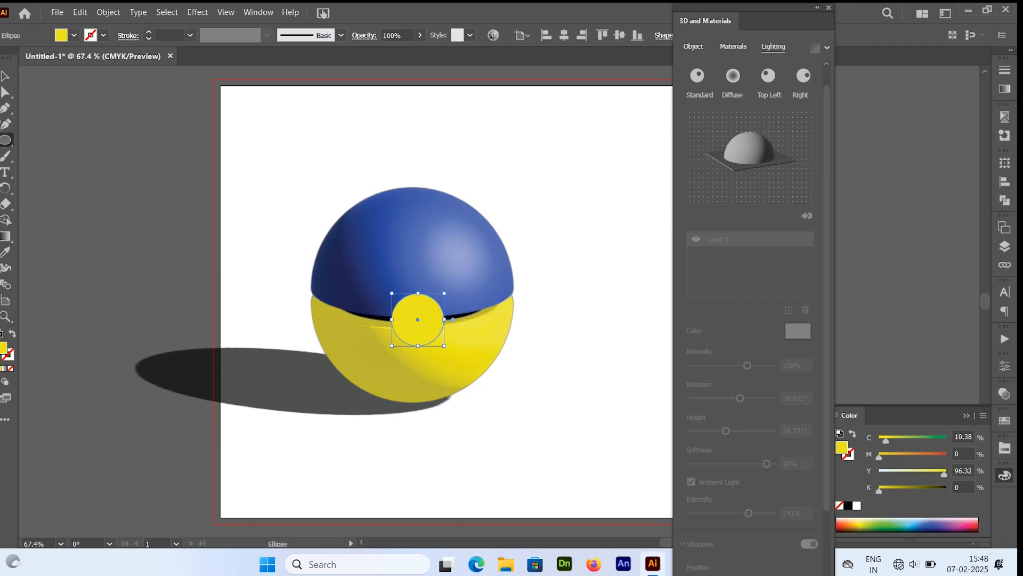
- Give the small yellow circle a black (000000) stroke with a weight of 5 pt
double_click(8, 355)
drag(785, 346, 804, 374)
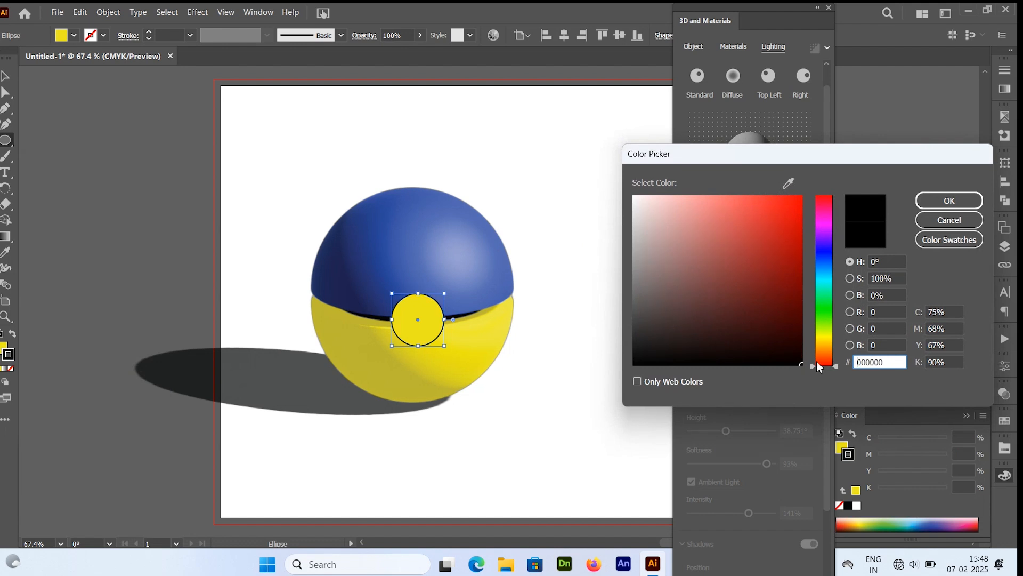
click(949, 201)
click(149, 33)
click(149, 33)
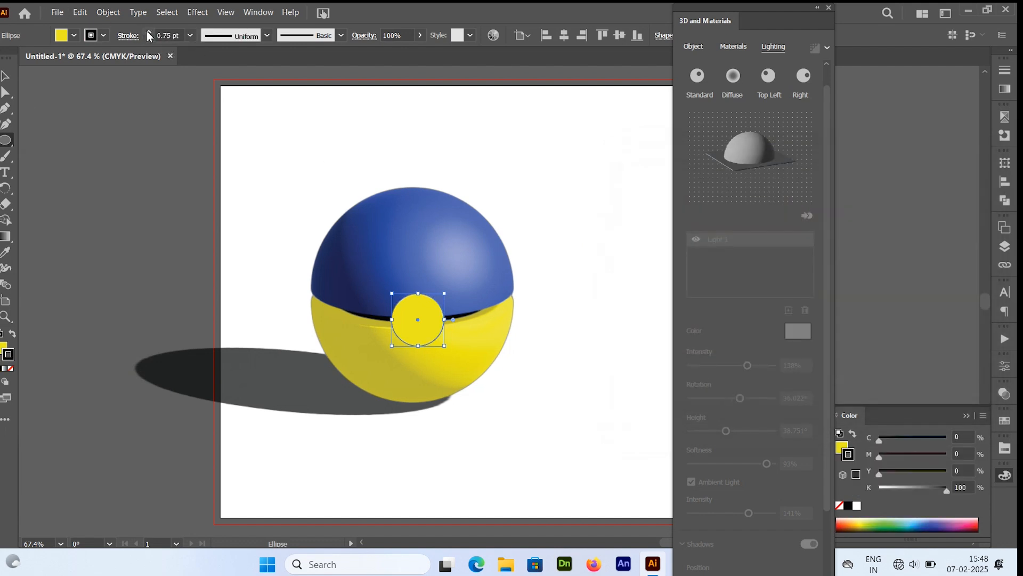
click(149, 33)
click(149, 33)
click(149, 33)
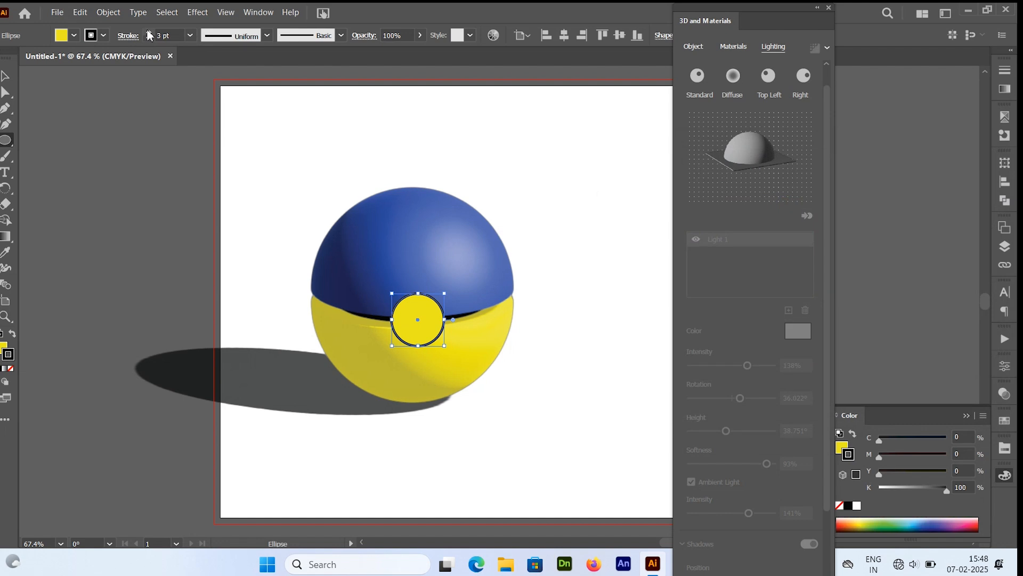
click(149, 32)
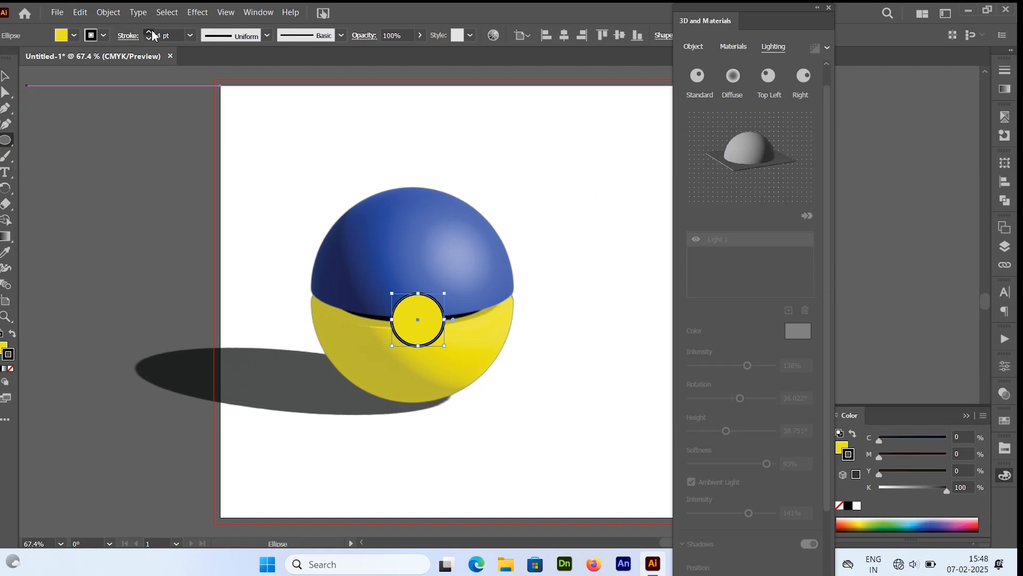
click(149, 32)
- Apply a 3D and Materials effect to the small black-outlined yellow circle, trying the Revolve and Inflate types
click(4, 72)
click(198, 12)
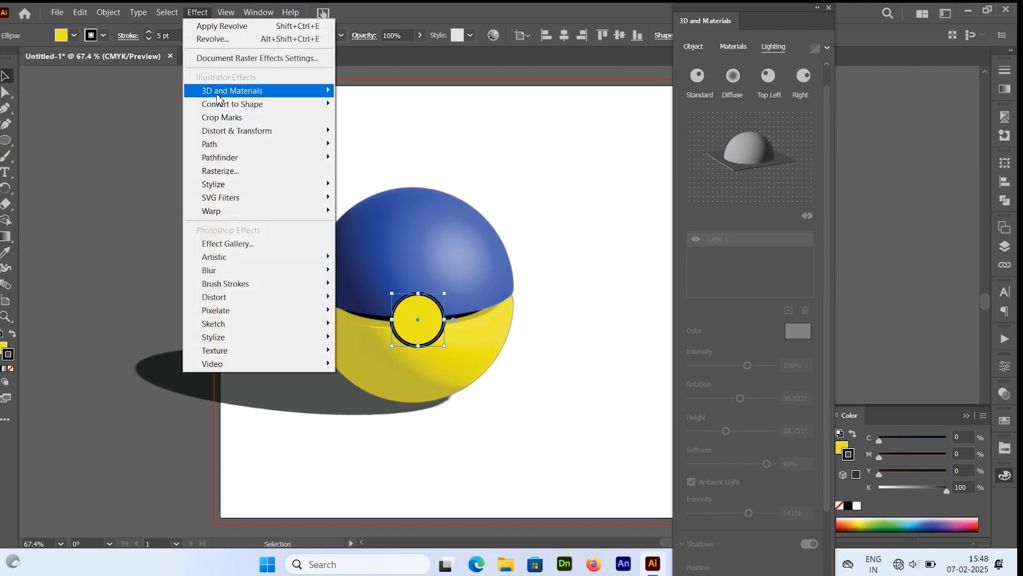
mouse_move(320, 90)
click(376, 106)
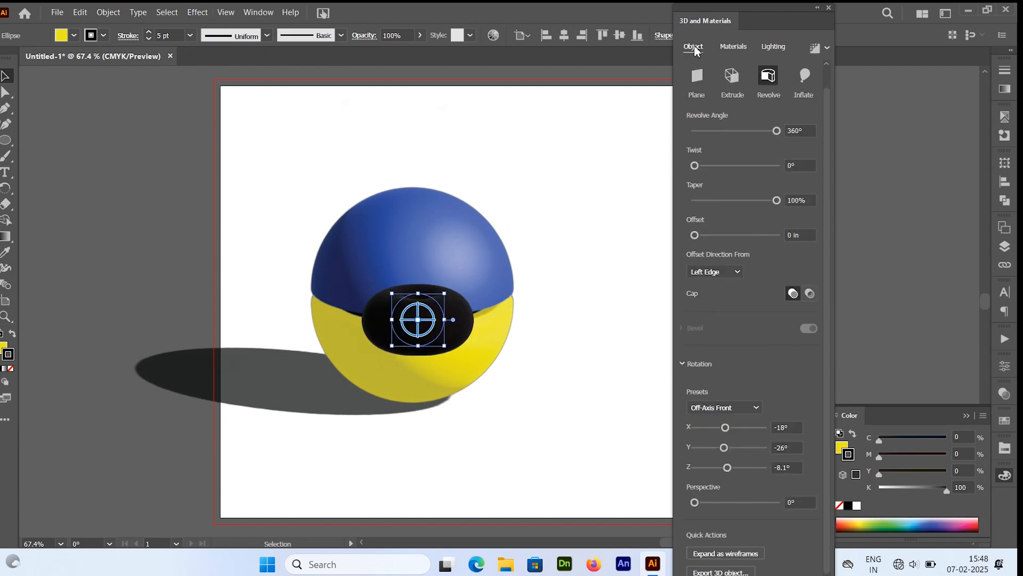
click(806, 79)
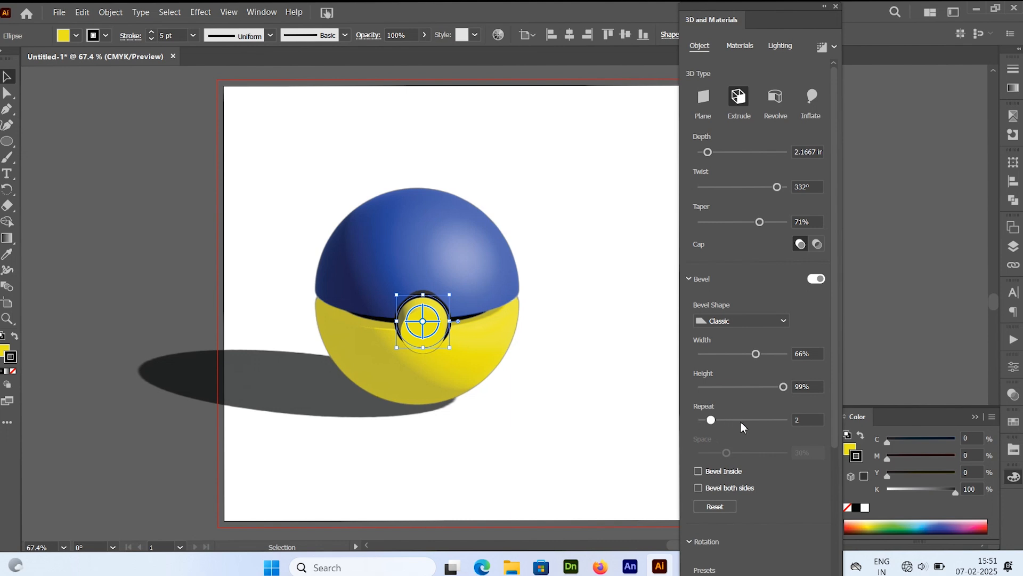
- Set the button's bevel repeat to 1 and try the Bevel Inside and Bevel both sides options
drag(741, 421, 686, 425)
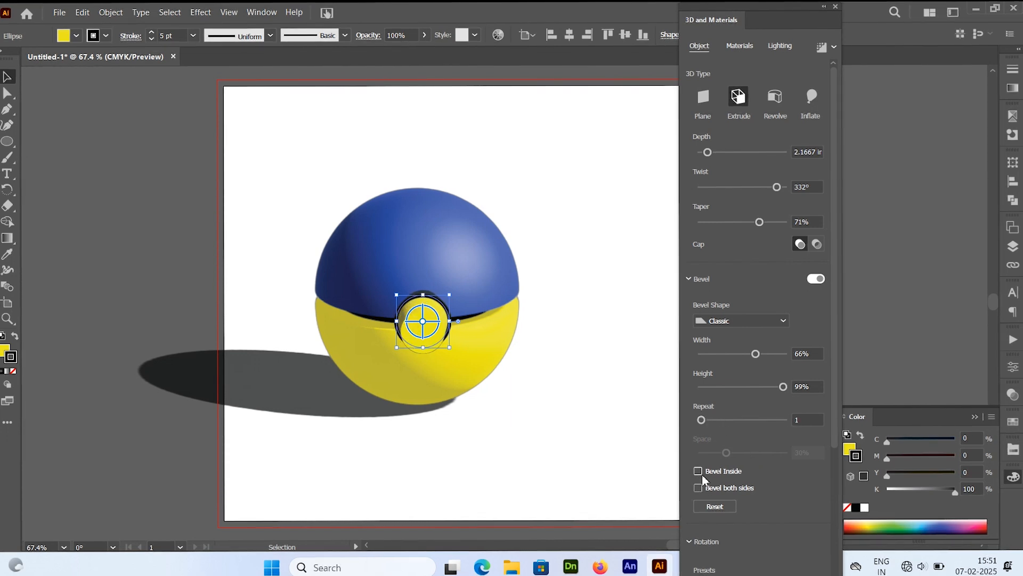
click(698, 488)
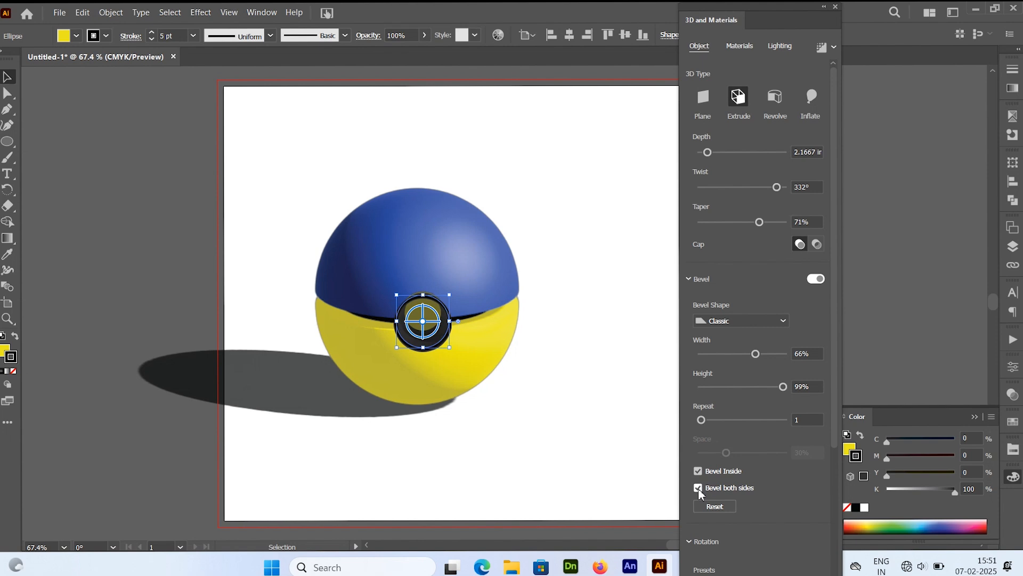
click(698, 471)
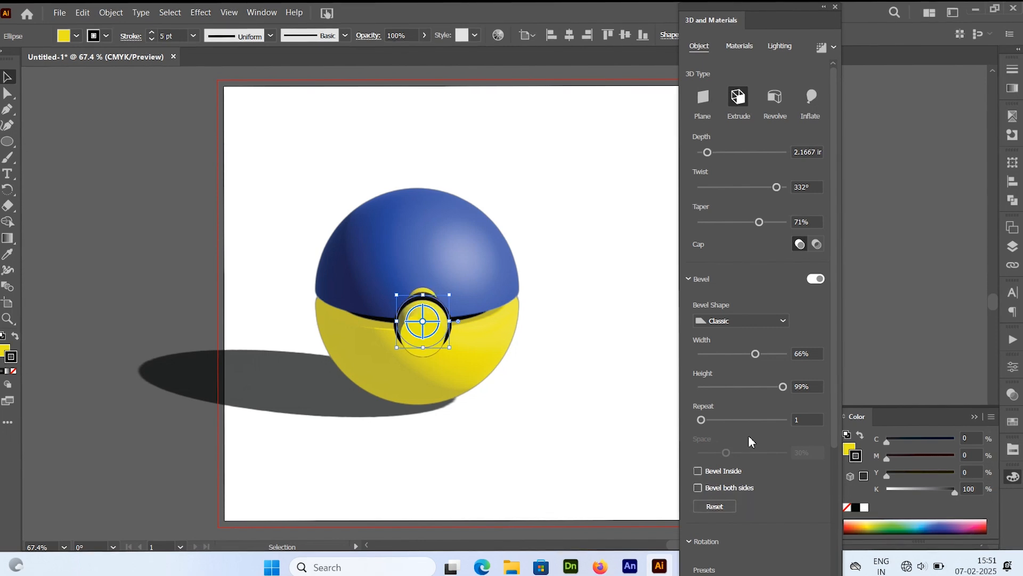
- Try the Round and Convex bevel shapes on the button and set its bevel shape to Step
click(740, 320)
click(734, 349)
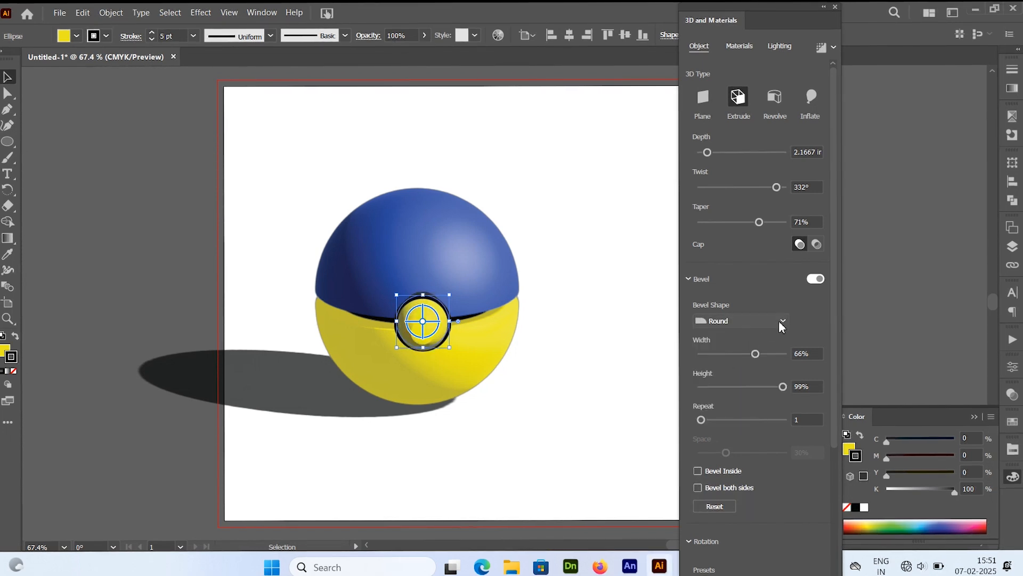
click(779, 321)
click(721, 367)
click(784, 322)
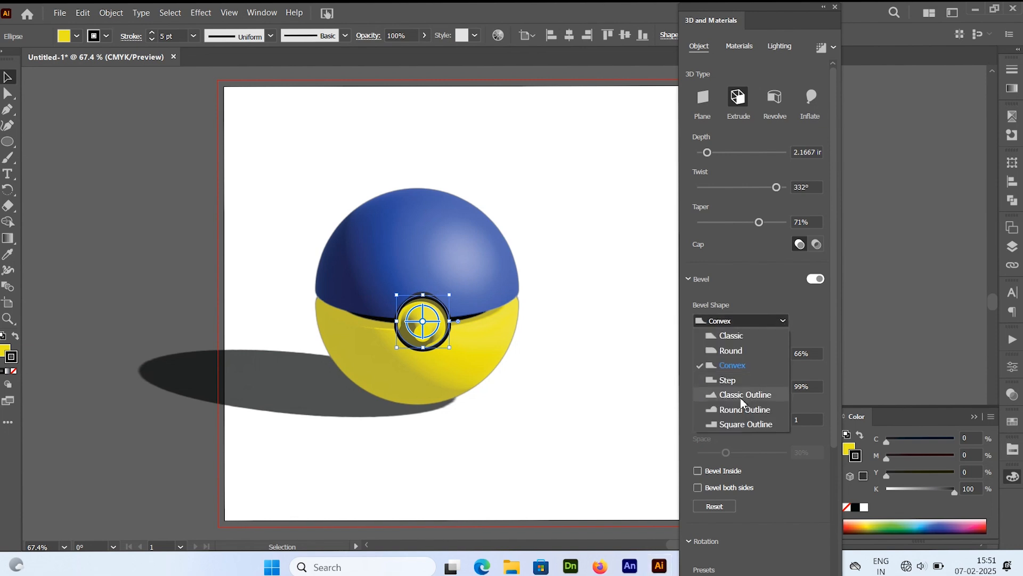
click(736, 379)
- Set the button's bevel width to 45% and bevel height to 86%, and deselect it
drag(777, 388, 729, 389)
click(754, 354)
drag(754, 354, 728, 387)
mouse_move(701, 421)
mouse_down()
mouse_move(720, 421)
mouse_move(700, 420)
mouse_up()
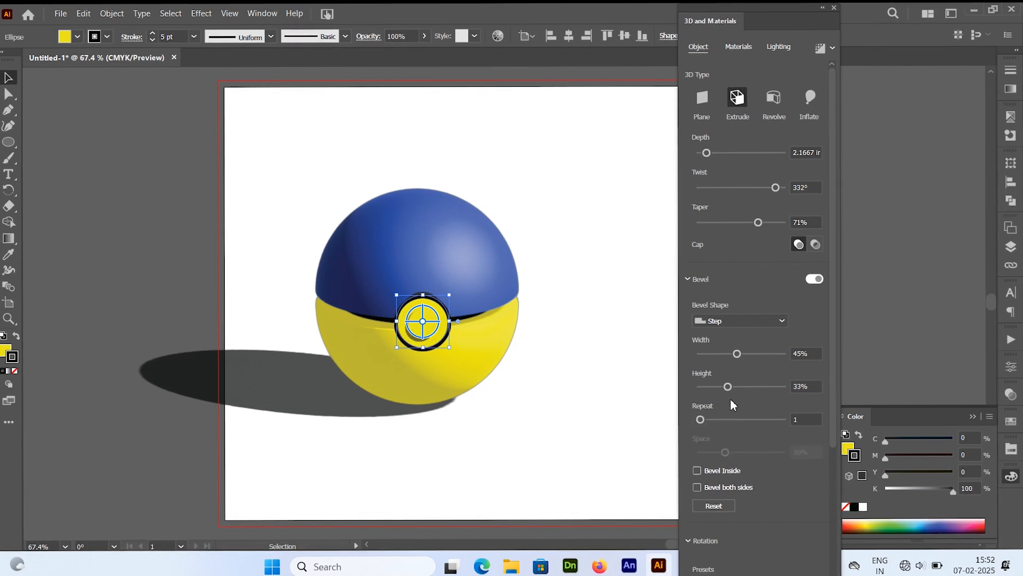
drag(728, 387, 772, 387)
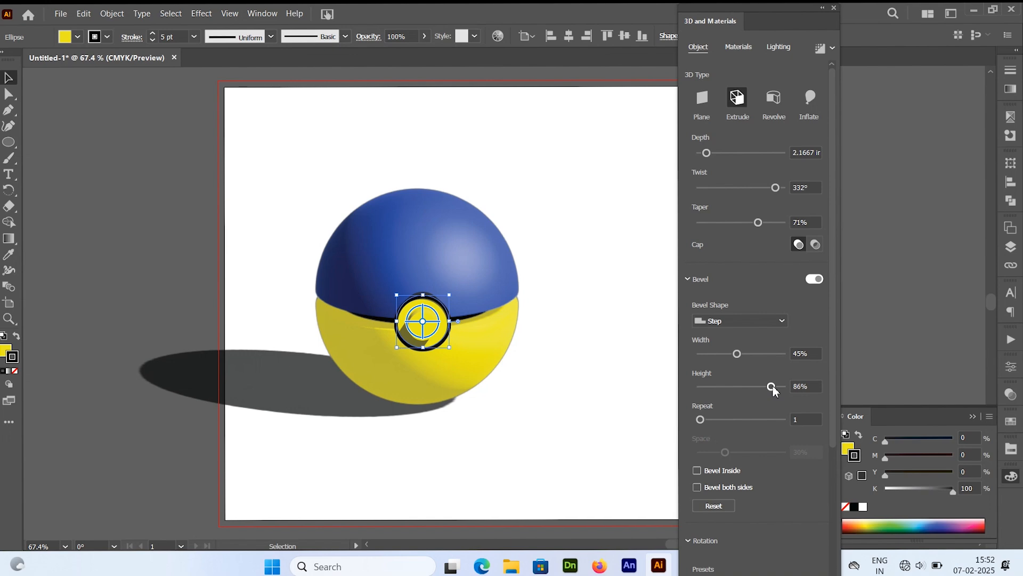
click(604, 397)
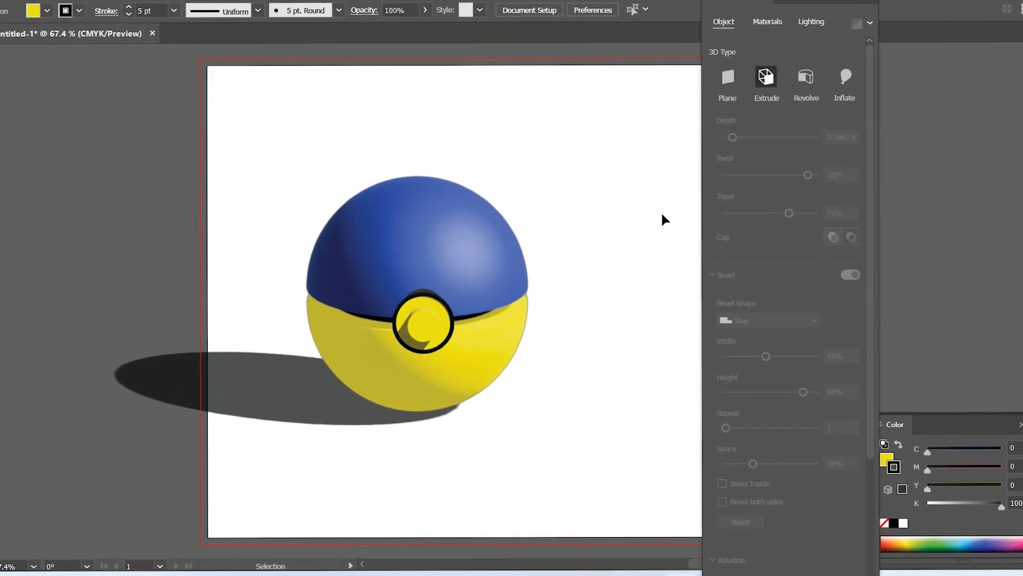
- Try the Classic Outline and Round Outline bevel shapes on the button, deselecting it each time to view the look
click(432, 305)
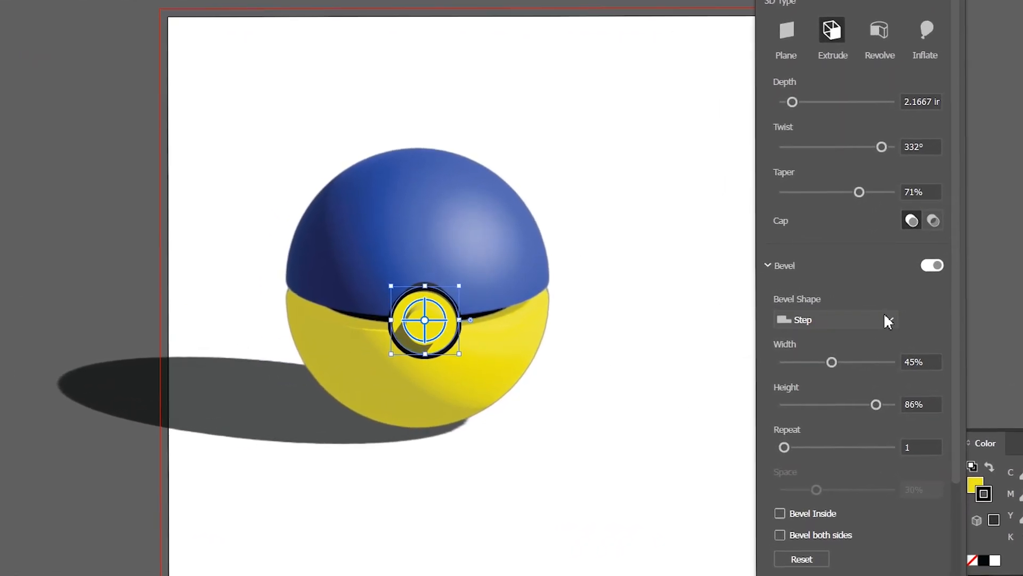
click(887, 320)
click(825, 416)
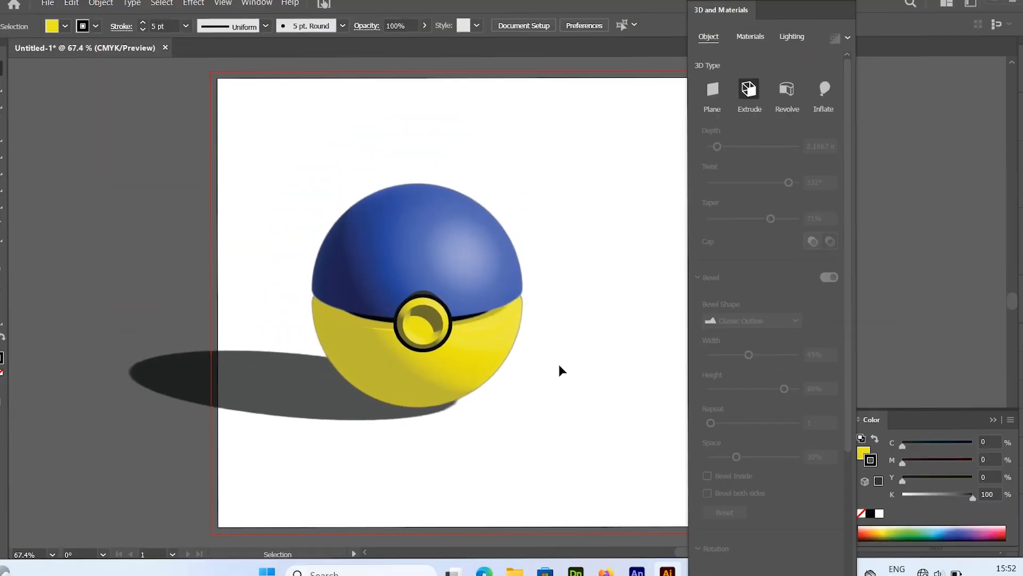
click(631, 394)
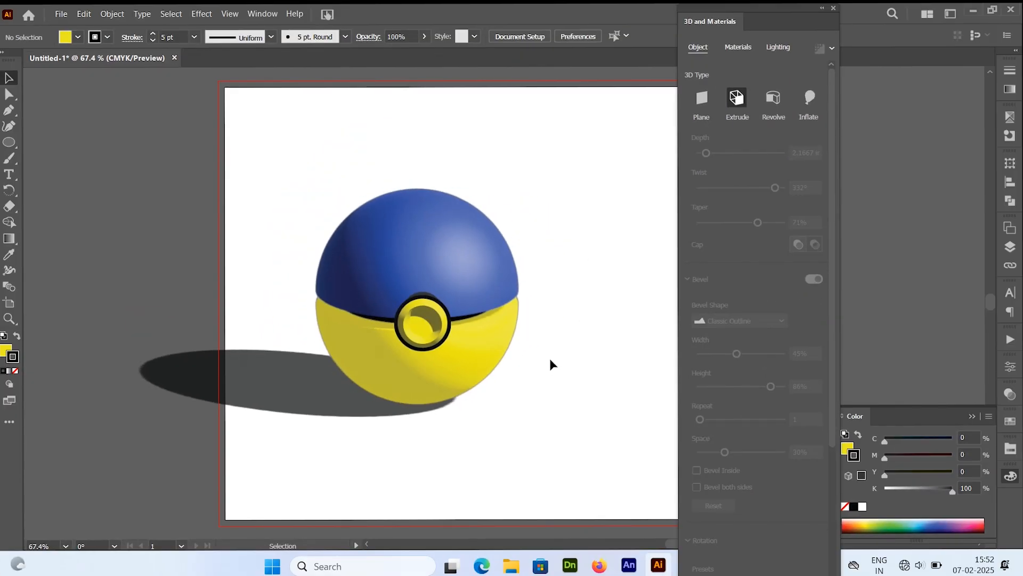
click(431, 314)
click(783, 319)
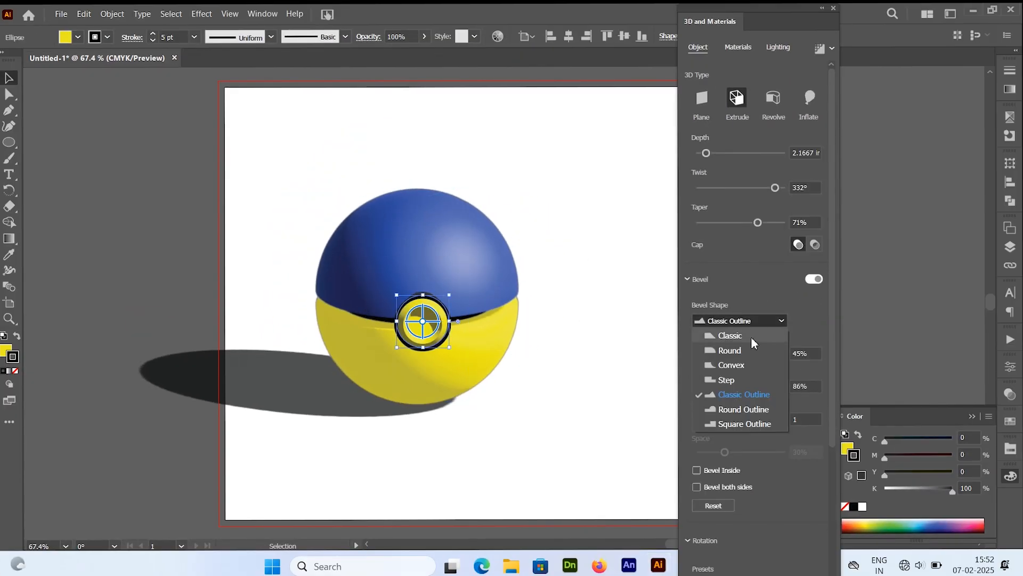
click(739, 412)
click(529, 360)
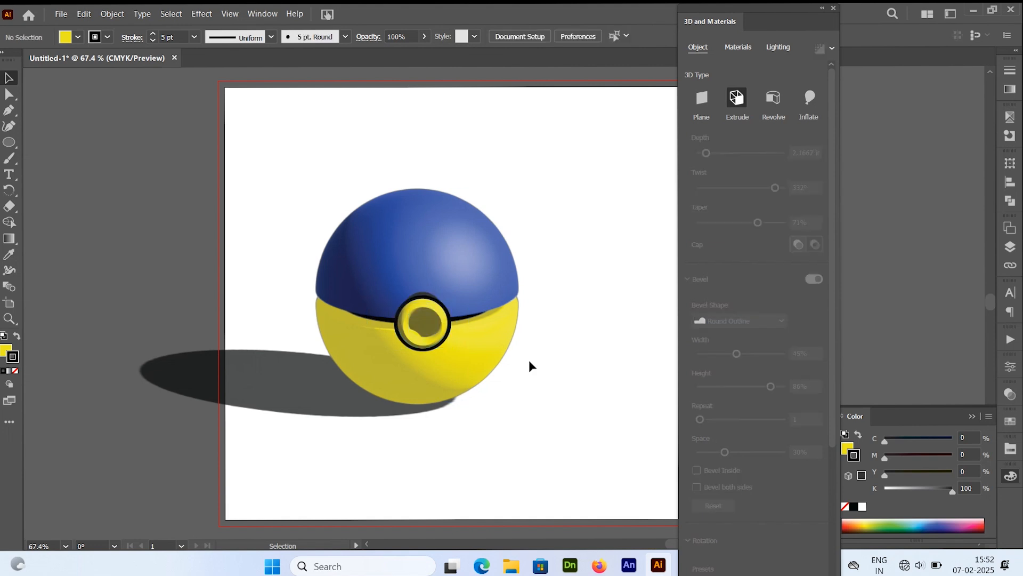
- Try the Square Outline bevel shape on the button, restore the Step shape and deselect the button
click(424, 312)
click(781, 320)
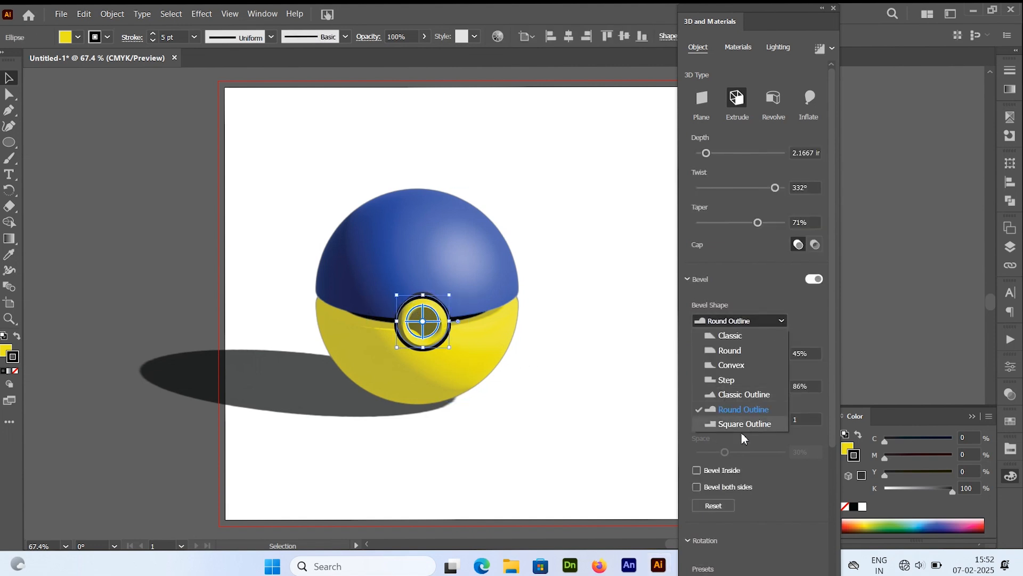
click(741, 433)
click(632, 388)
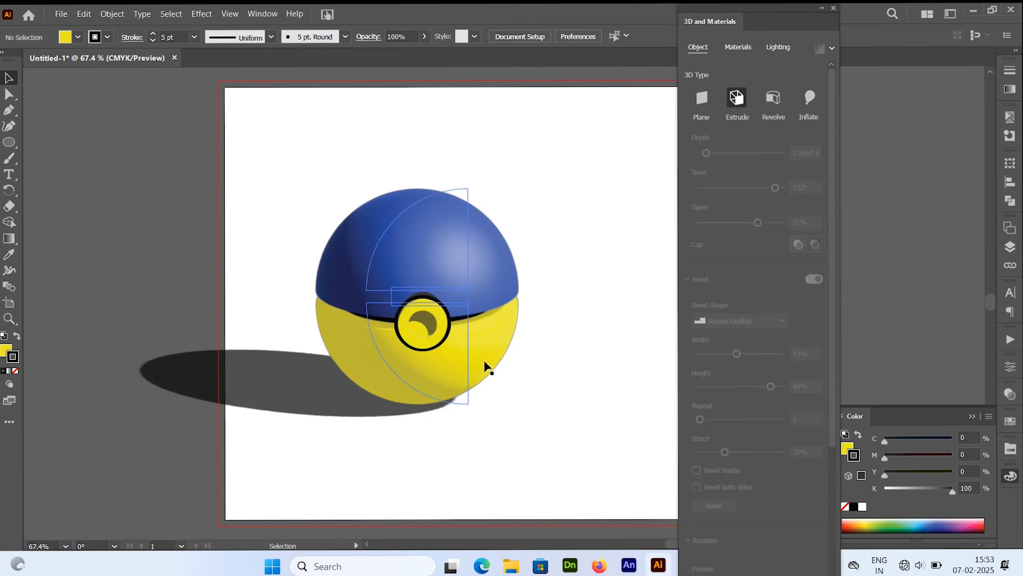
click(437, 325)
click(780, 320)
click(738, 379)
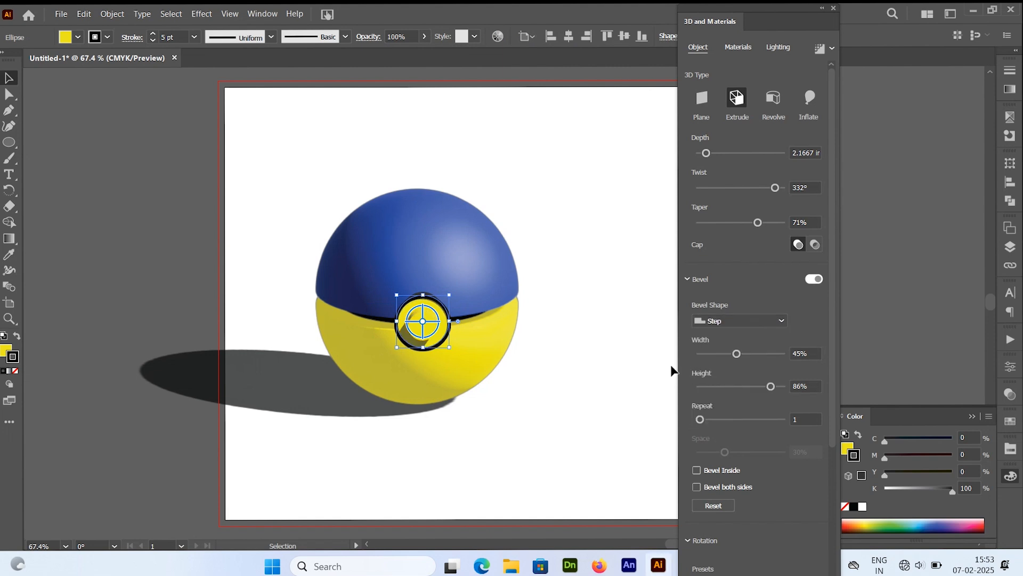
click(629, 365)
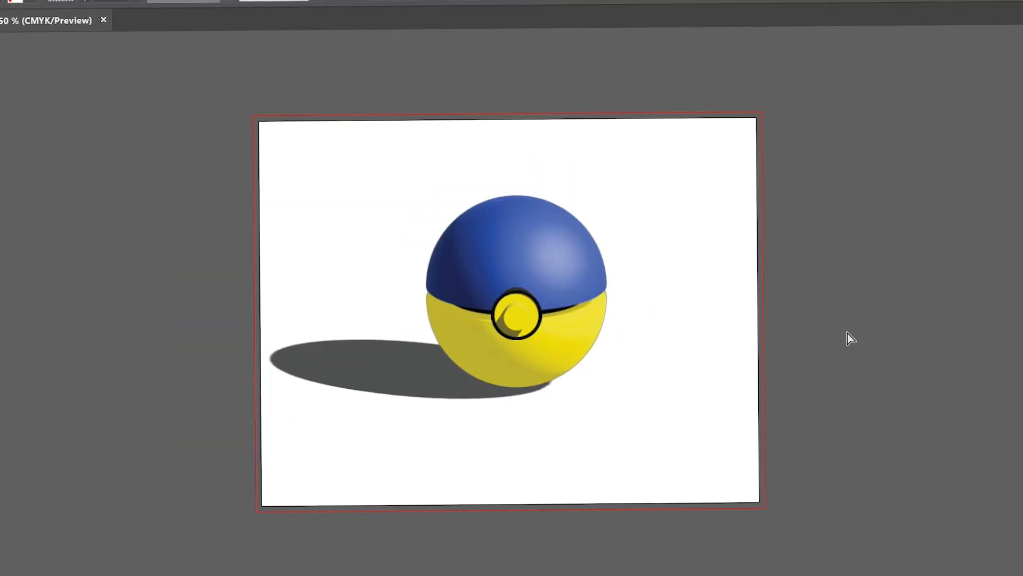
- Examine the finished ball and its front button enlarged in full-screen mode
key(ctrl+plus)
key(ctrl+plus)
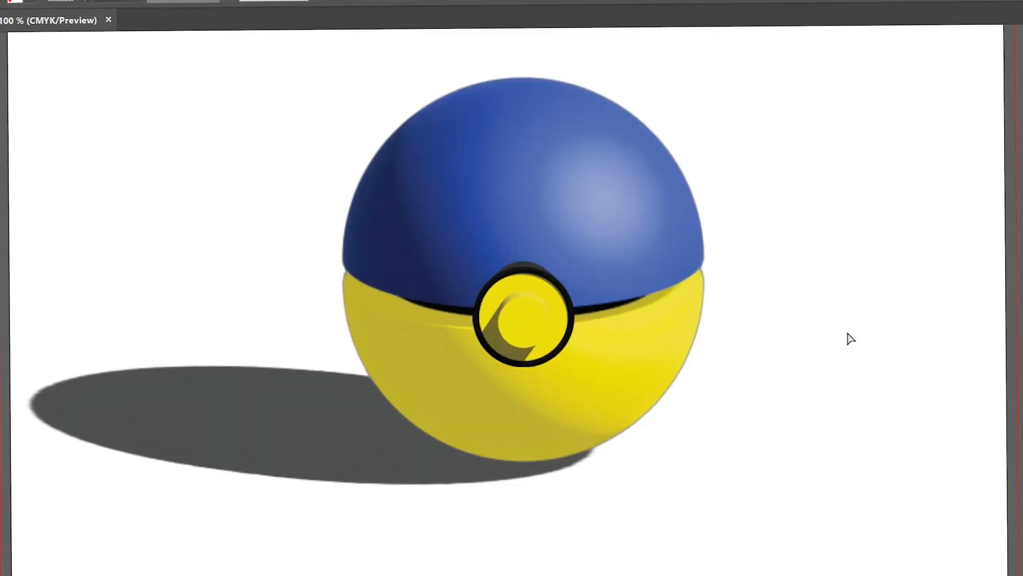
key(f)
key(f)
key(ctrl+a)
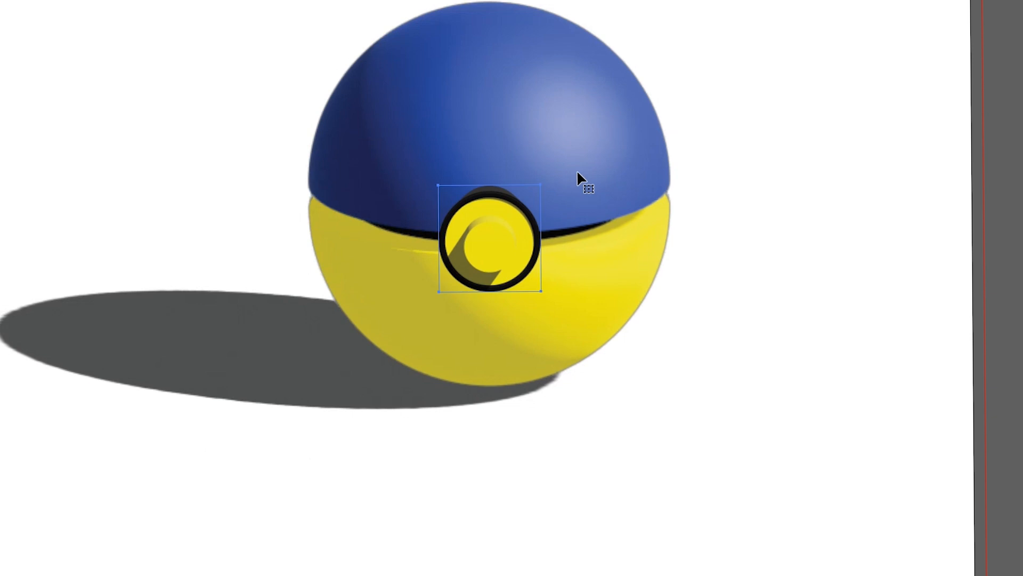
drag(577, 169, 576, 237)
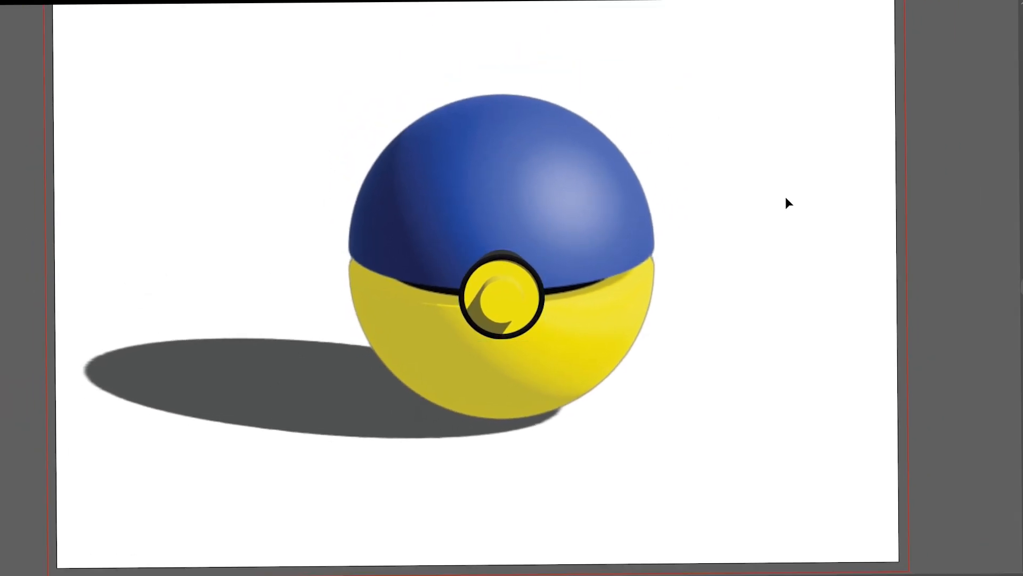
key(f)
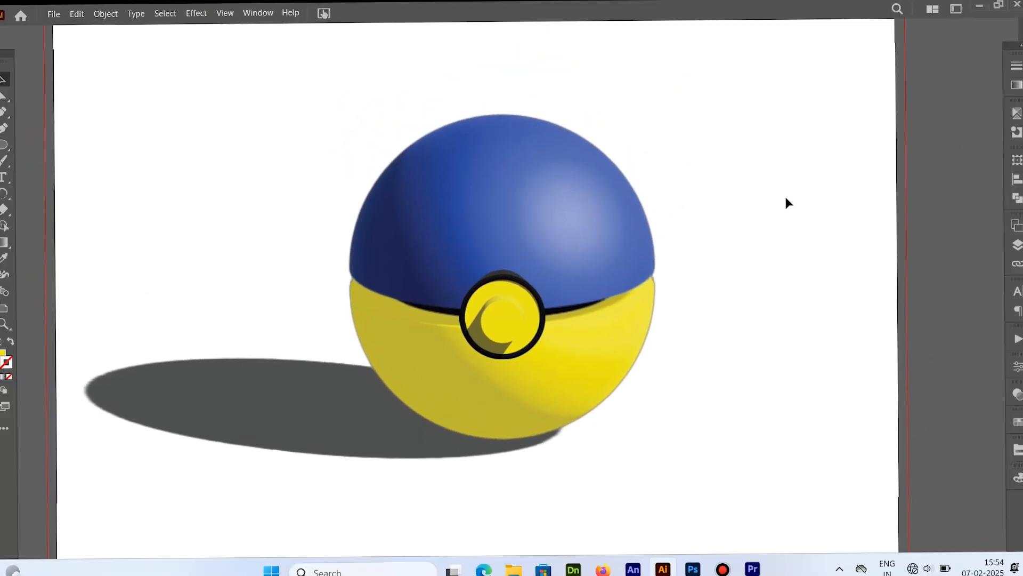